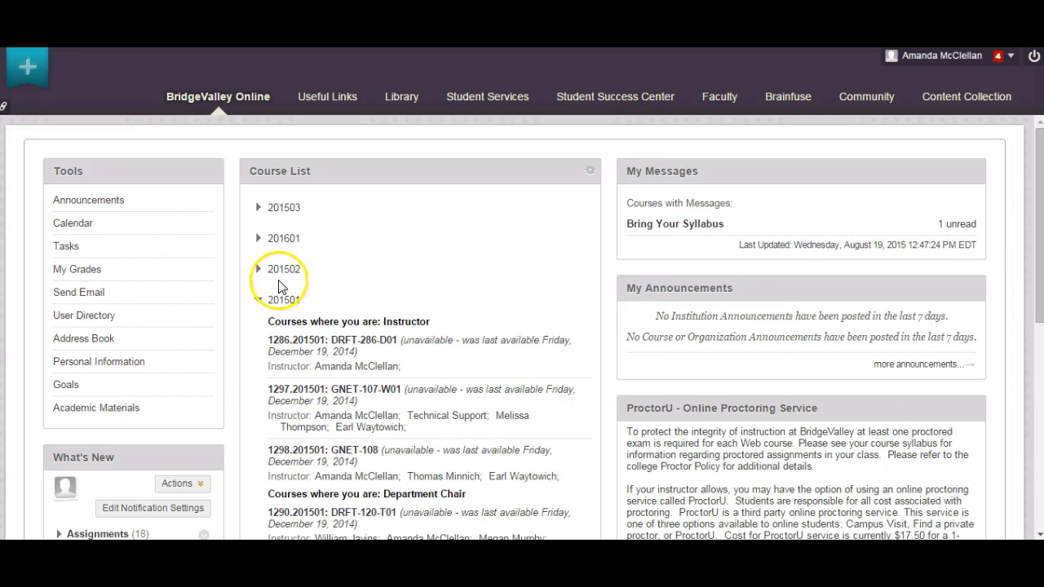
Step: Open the GNET-107-W01 course from the 201501 term in the course list
left_click(257, 300)
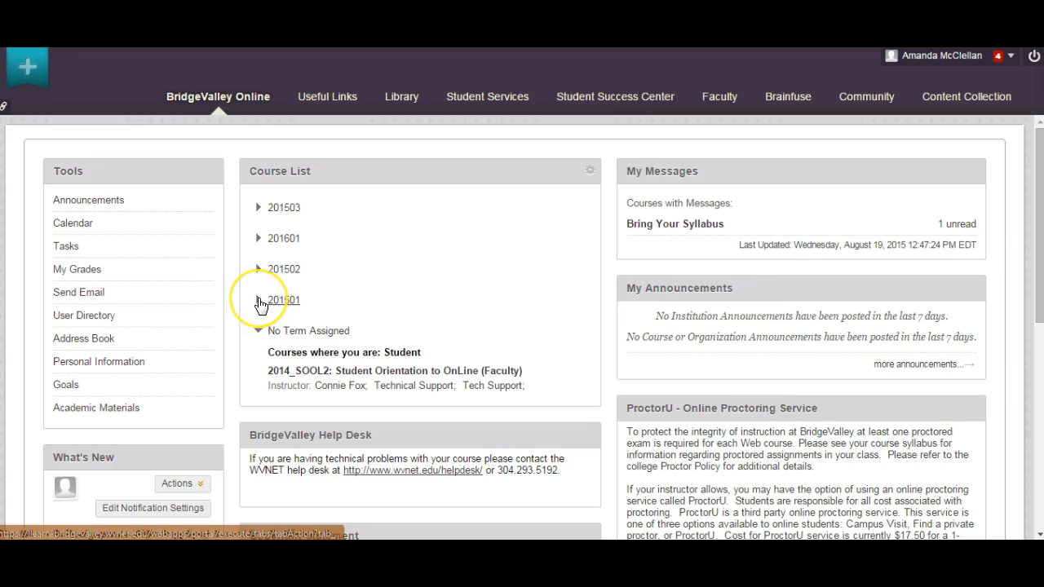
left_click(258, 301)
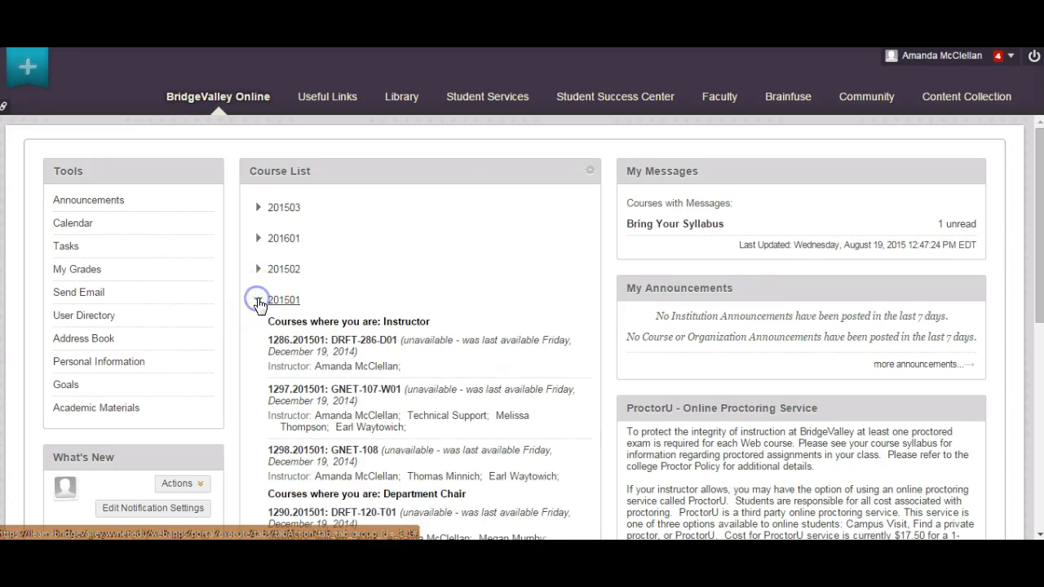
left_click(335, 391)
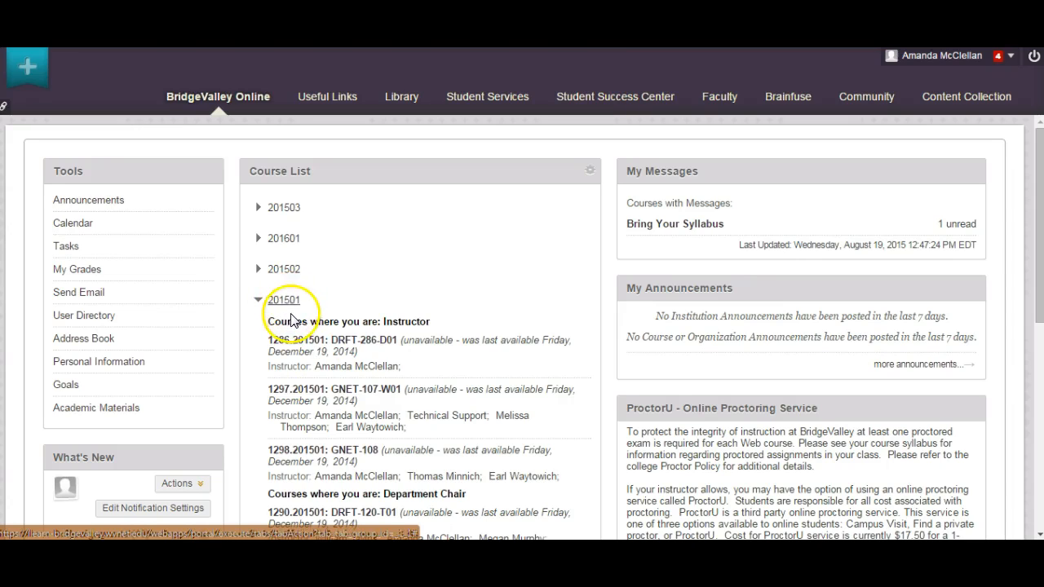
left_click(363, 396)
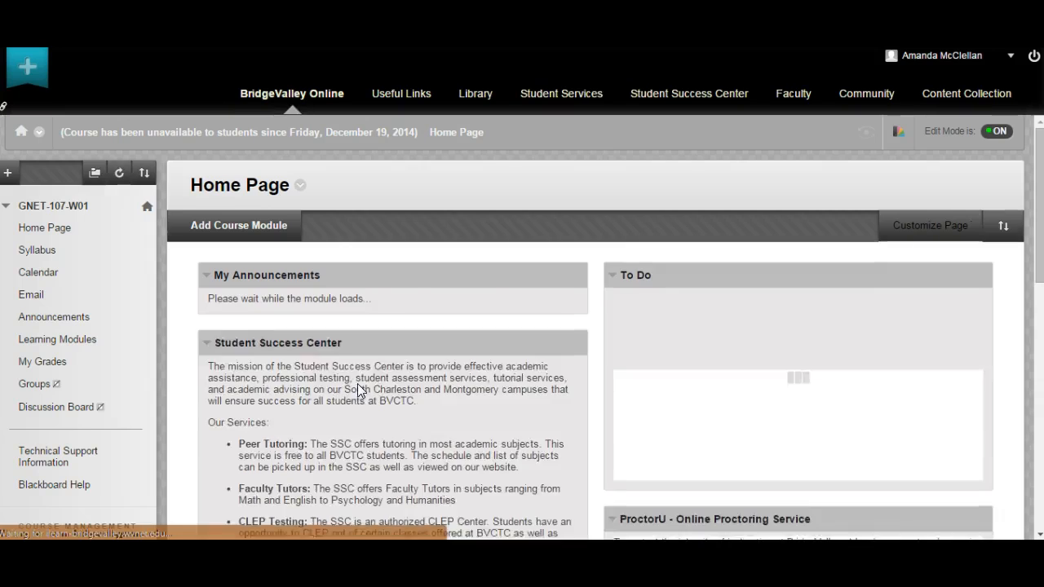
Step: Open the Export/Archive Course page among the course's packages and utilities
scroll(133, 396, "down", 5)
scroll(132, 391, "down", 2)
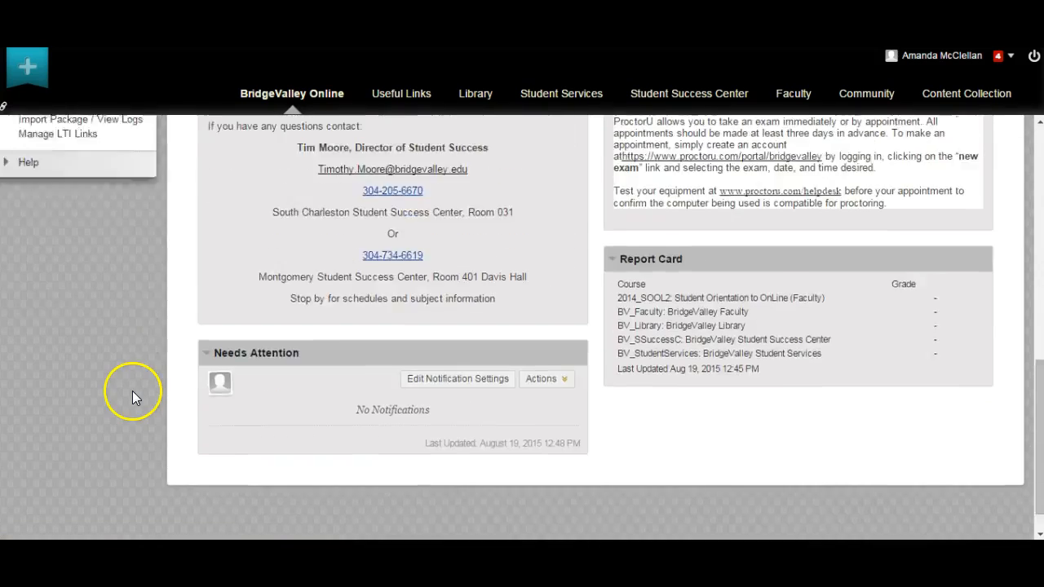
scroll(122, 358, "up", 2)
left_click(75, 222)
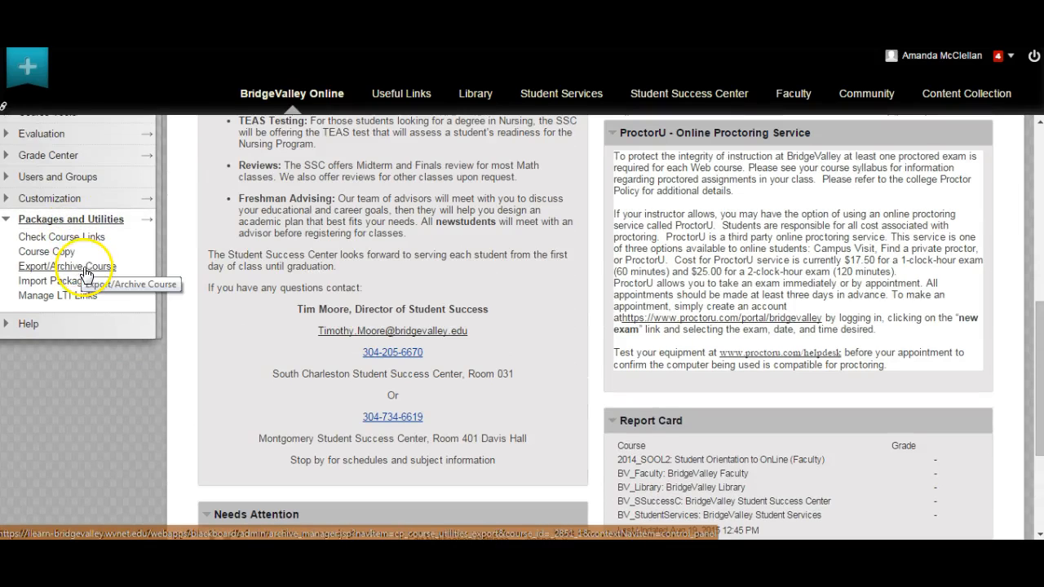
left_click(57, 272)
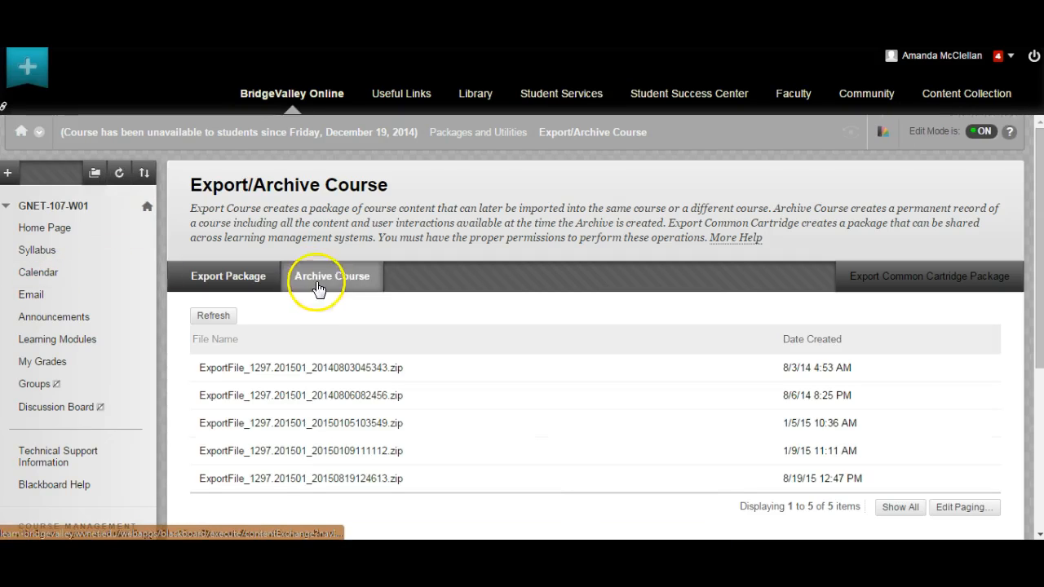
Step: Start a new export package for the course and go to its course materials selection
left_click(233, 281)
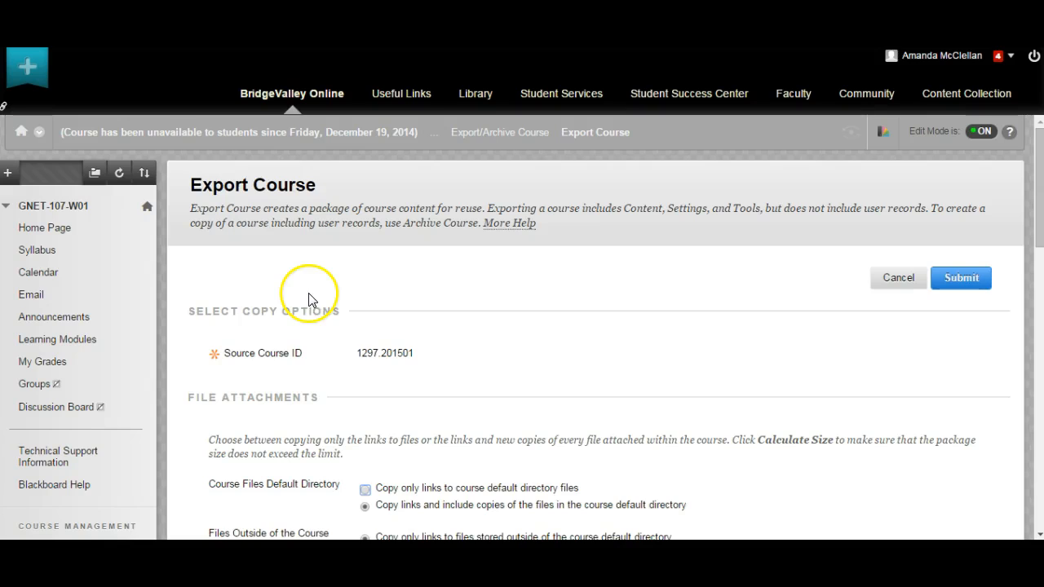
scroll(504, 291, "down", 3)
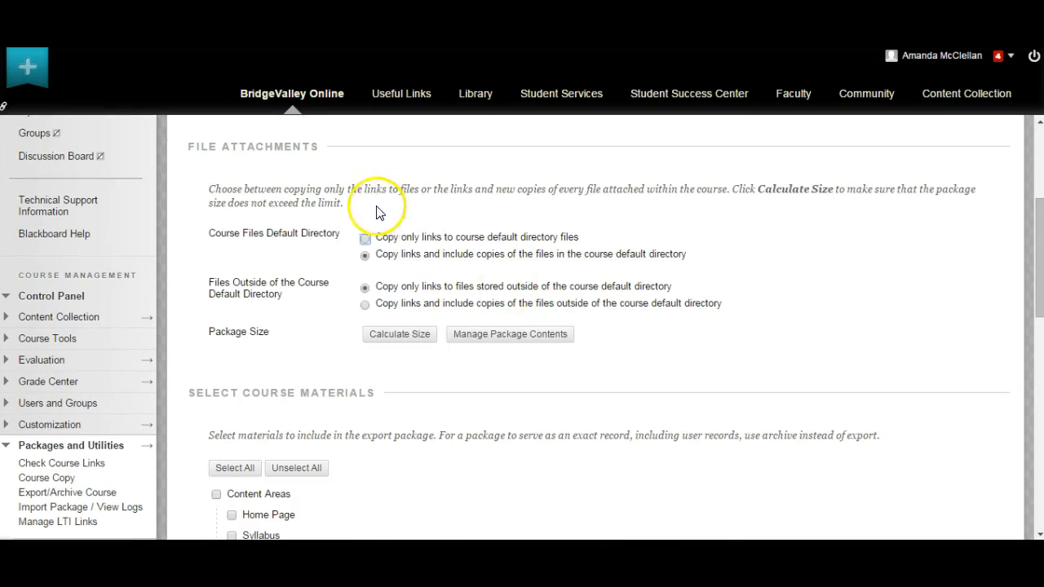
scroll(377, 216, "down", 3)
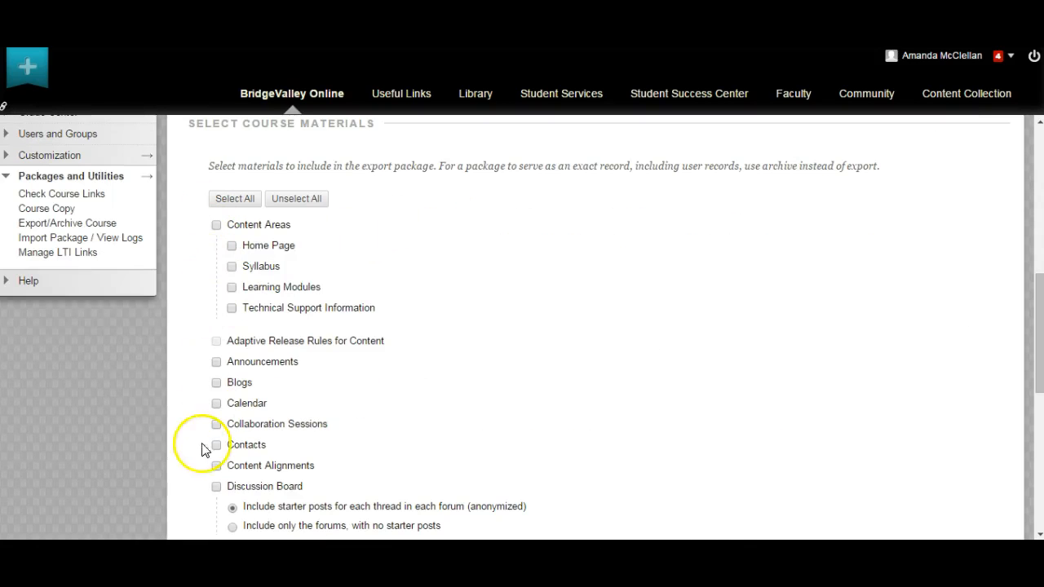
left_click(232, 201)
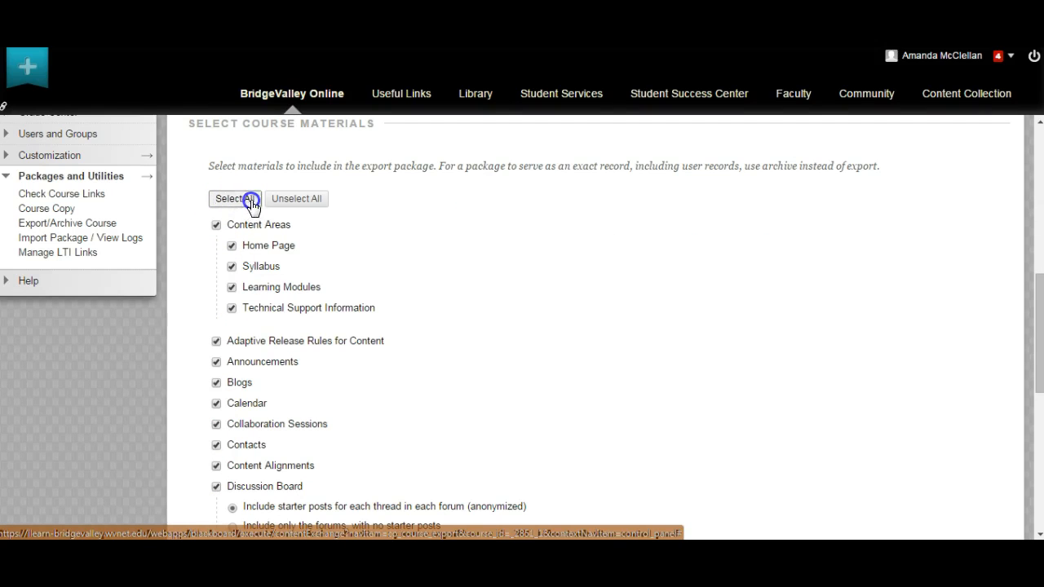
left_click(277, 199)
left_click(216, 225)
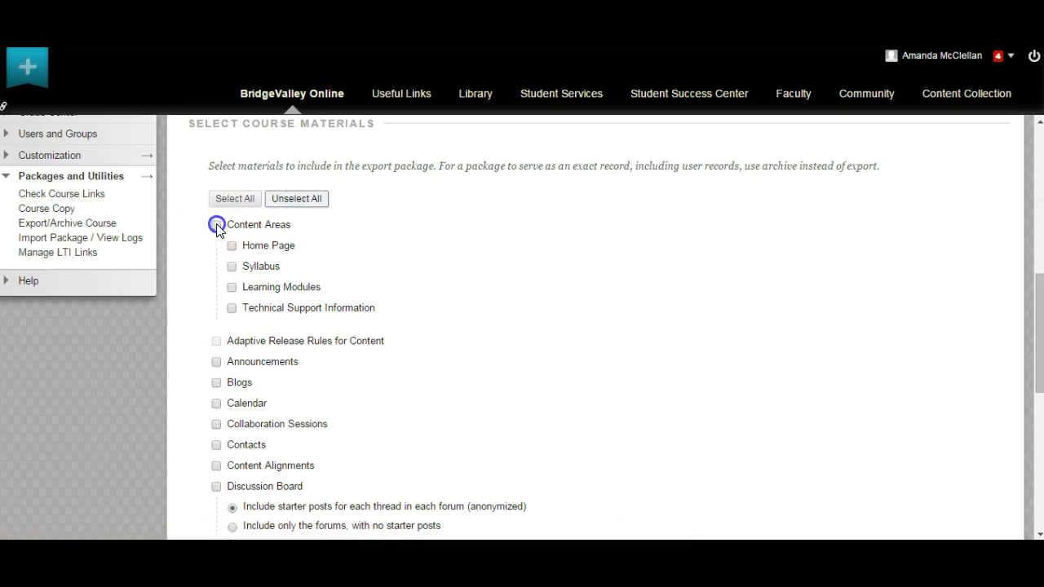
left_click(216, 225)
Step: Include all course materials except Announcements in the export package and submit the export
left_click(234, 199)
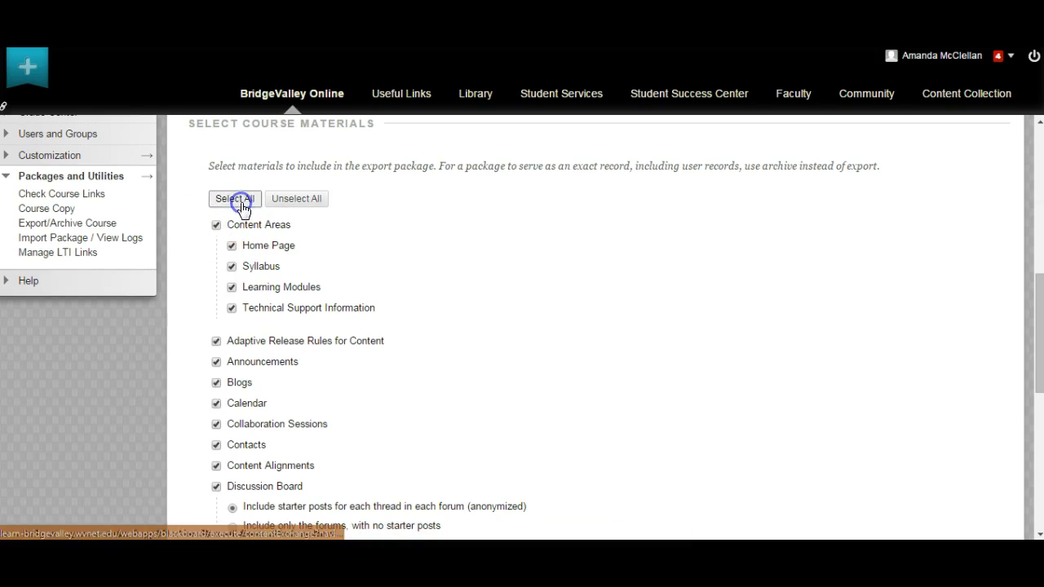
left_click(217, 363)
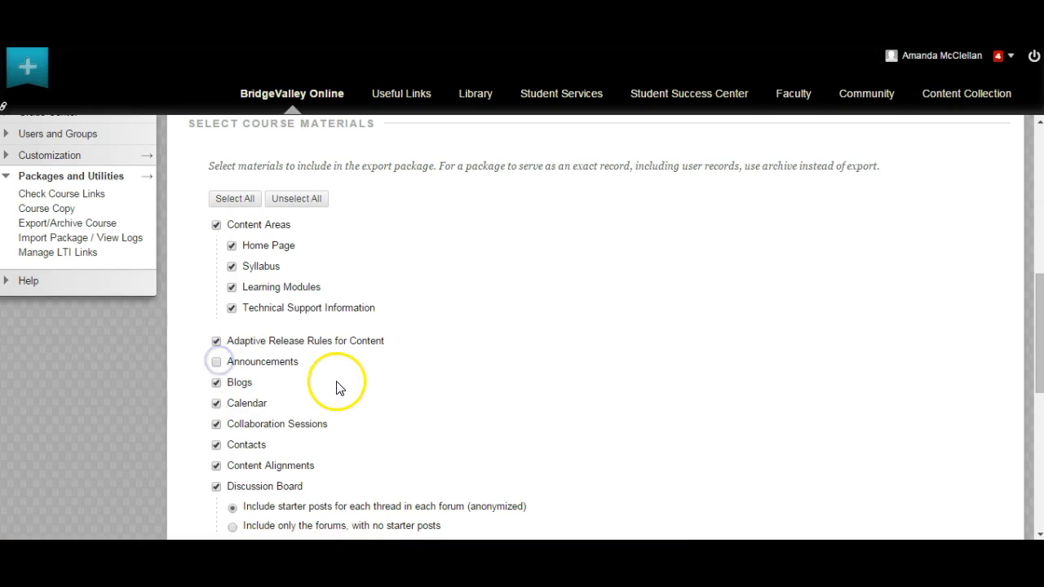
scroll(490, 371, "down", 7)
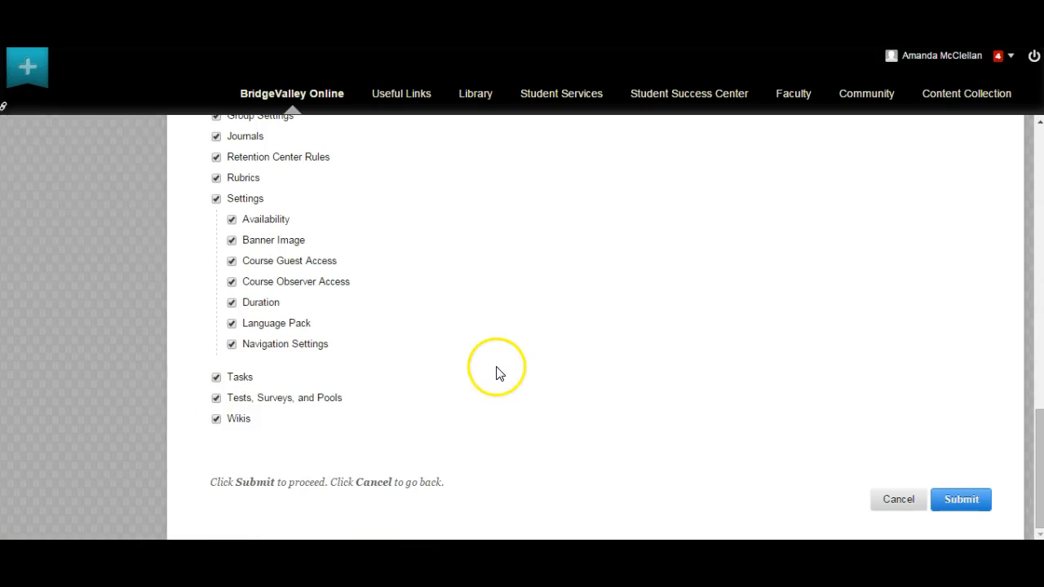
left_click(964, 504)
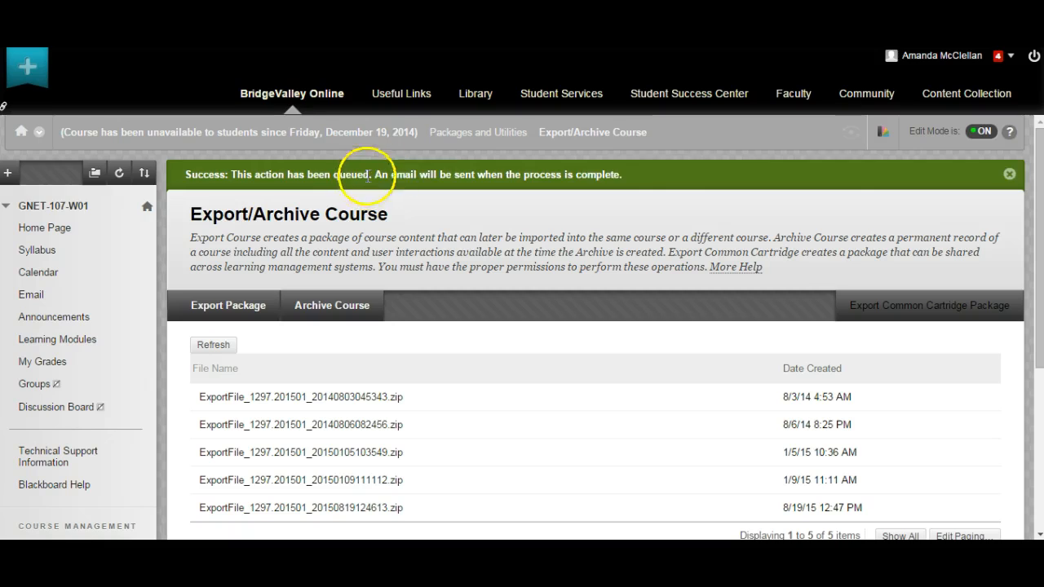
Step: Refresh the export file list and download ExportFile_1297.201501_20150819124613.zip, created on 8/19/15
left_click(1009, 174)
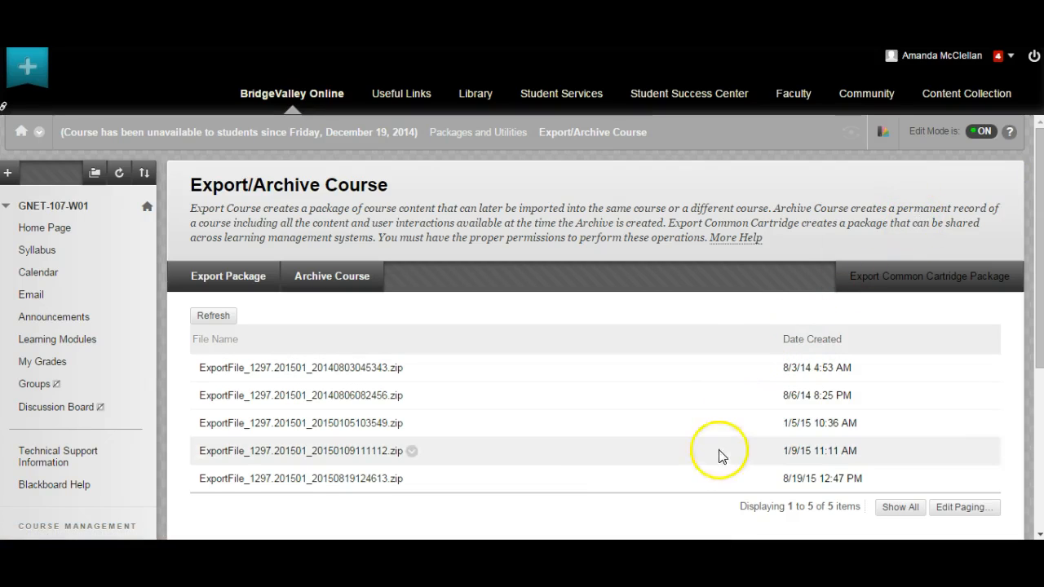
left_click(217, 318)
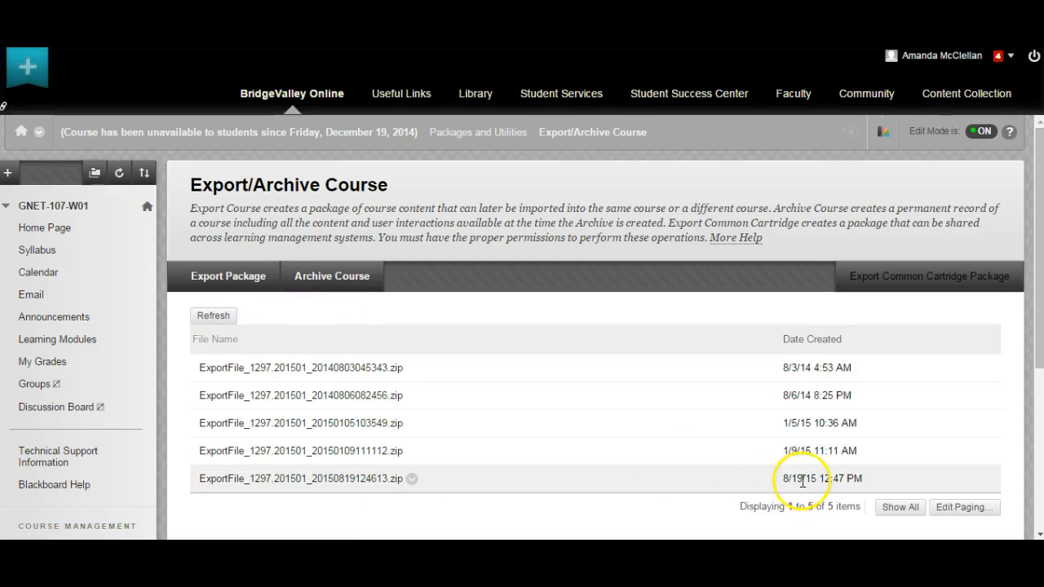
left_click_drag(782, 480, 818, 478)
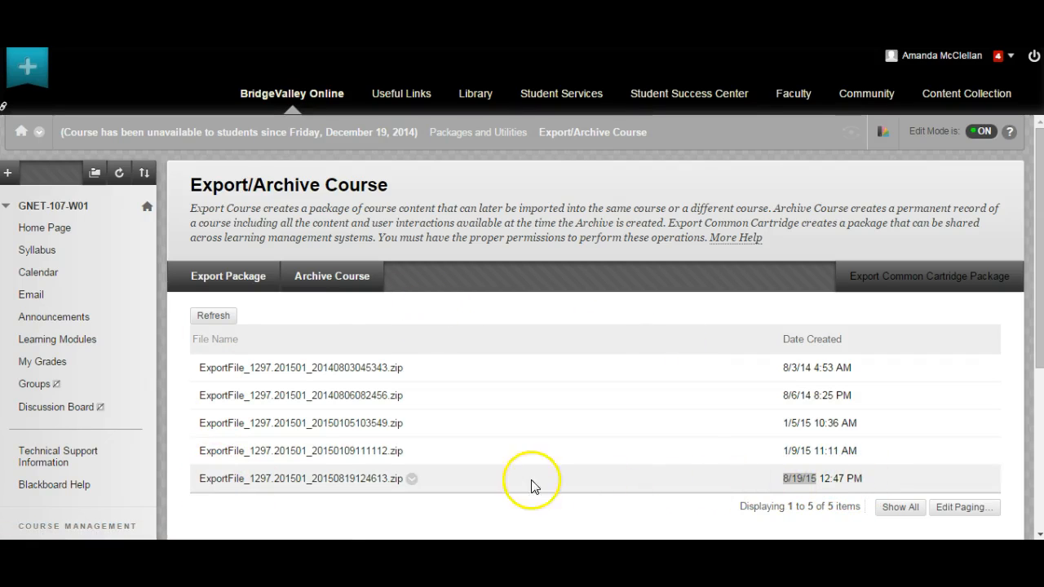
left_click(413, 480)
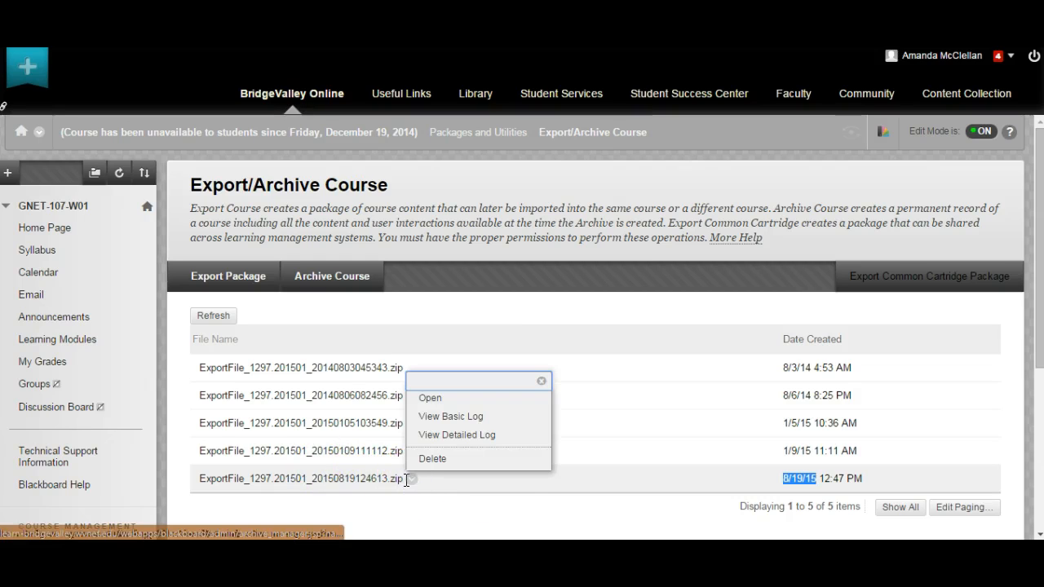
left_click(441, 399)
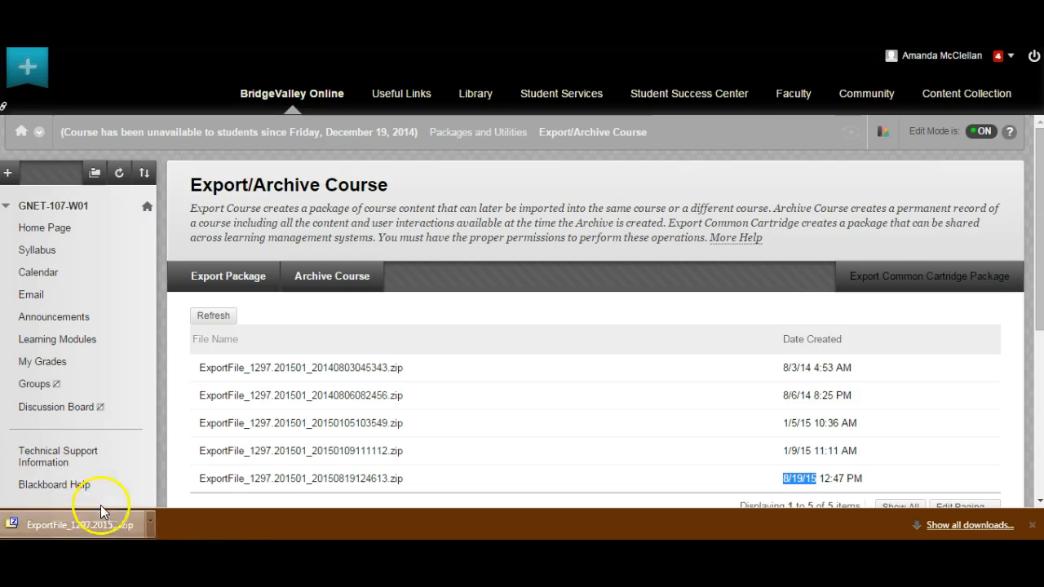
Step: Show the downloaded export zip in its folder, move it to the Desktop and locate it there
left_click(151, 523)
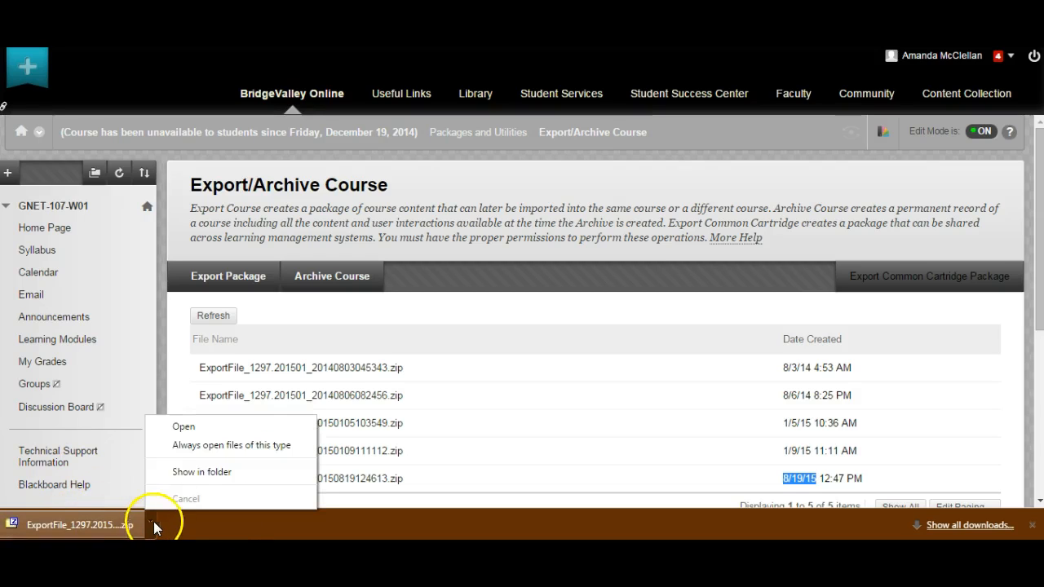
left_click(181, 480)
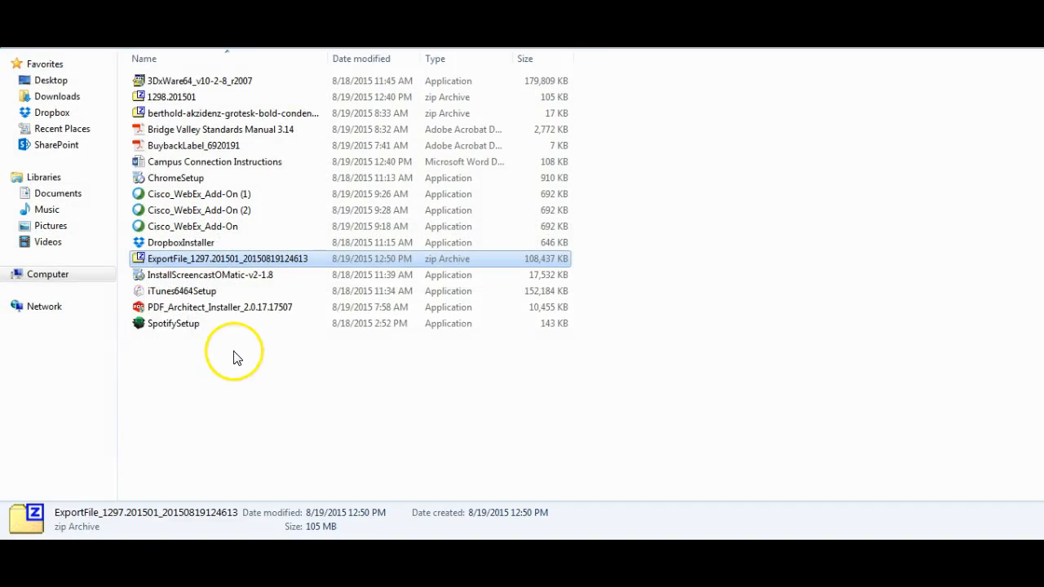
left_click(181, 260)
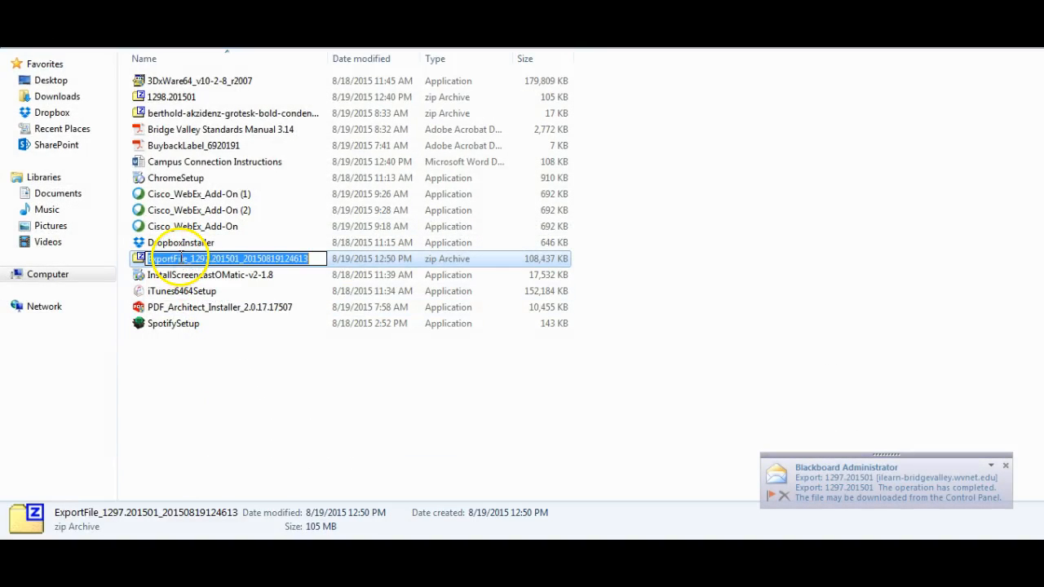
left_click(172, 277)
left_click(184, 262)
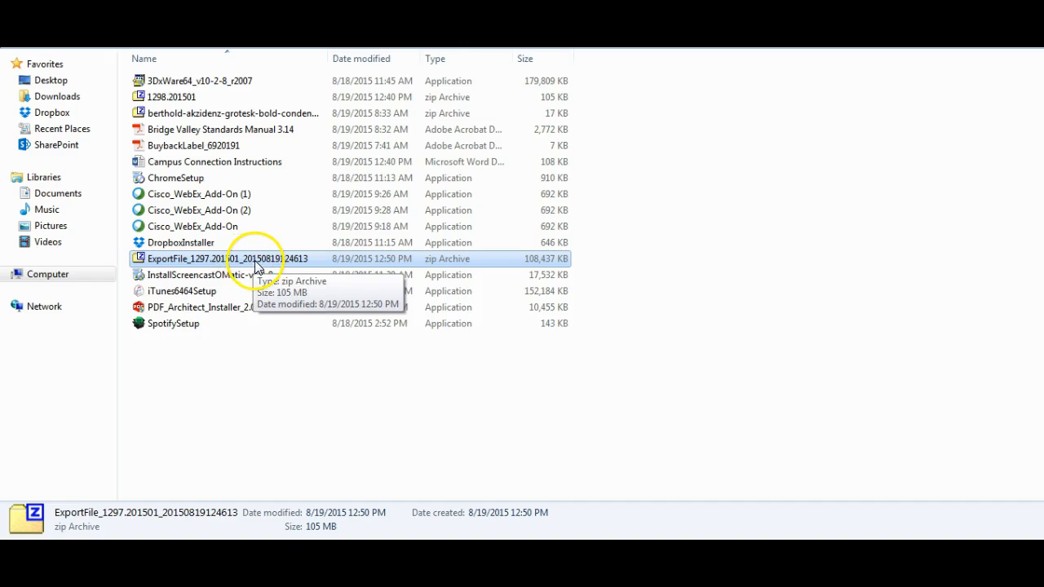
left_click_drag(253, 265, 54, 82)
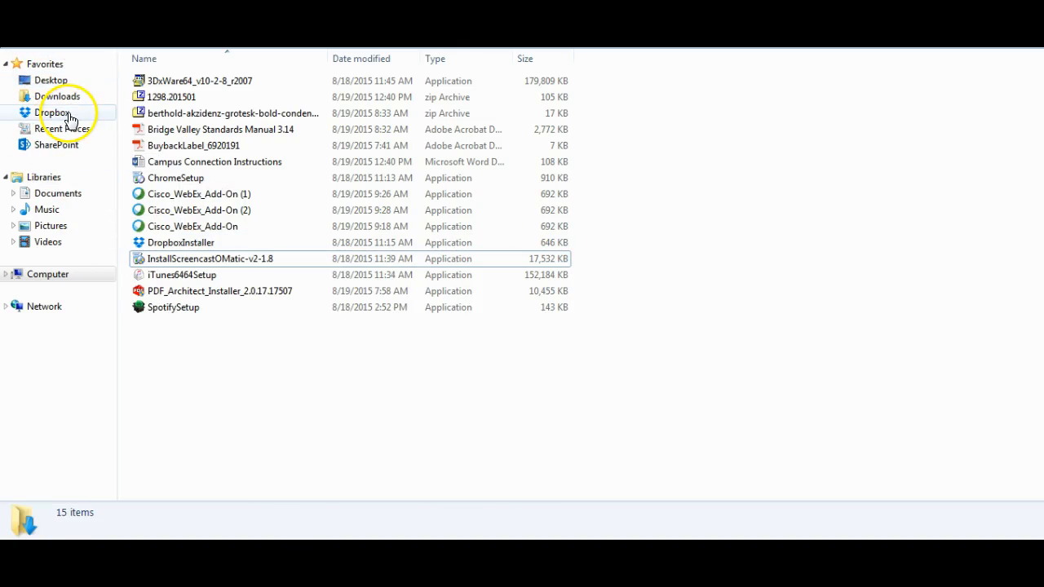
left_click(62, 81)
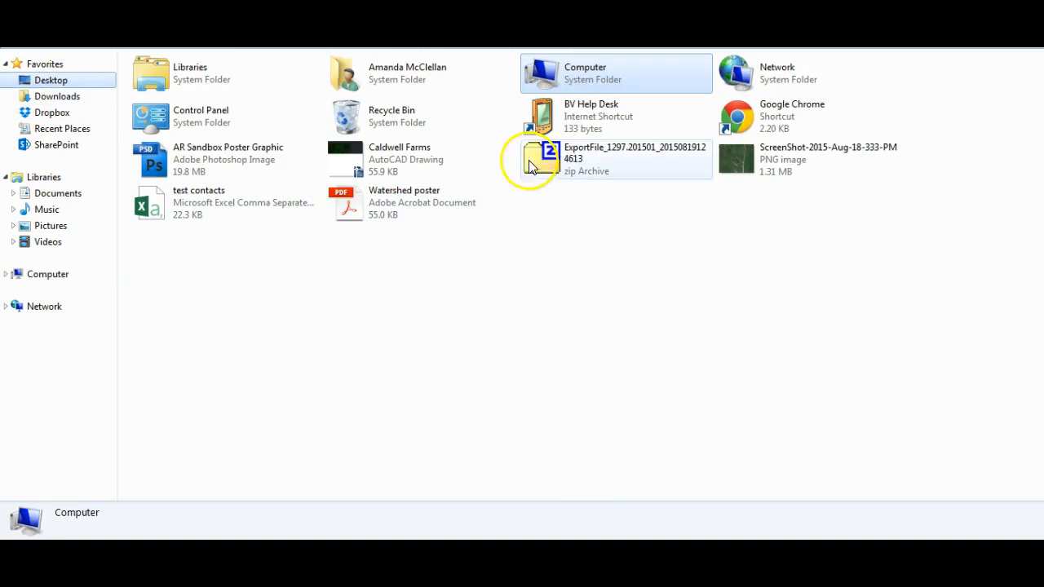
left_click(534, 166)
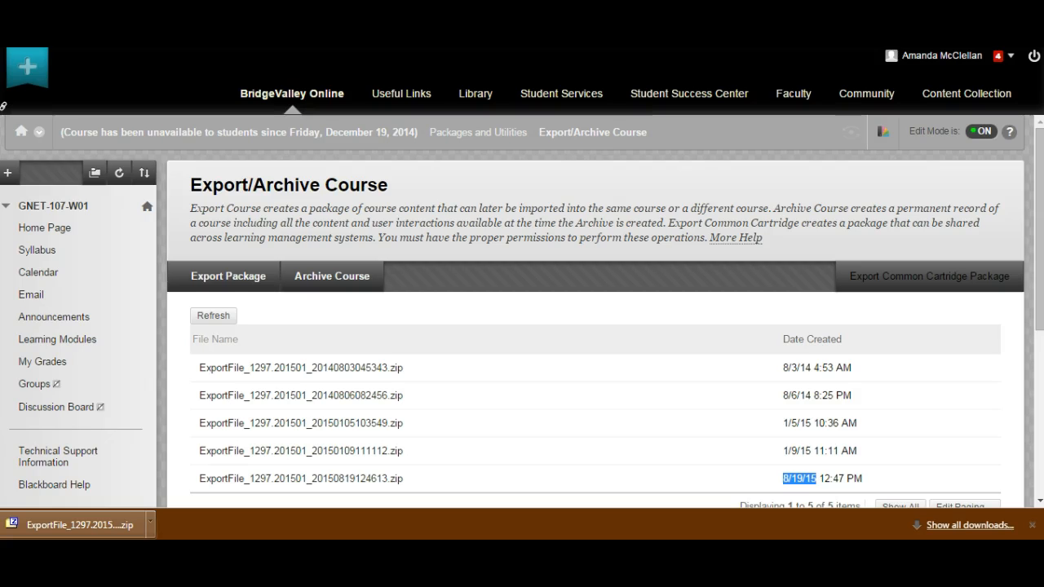
Step: Return to the BridgeValley Online course list and open the DRFT-286-L02 course from the 201601 term
left_click(327, 94)
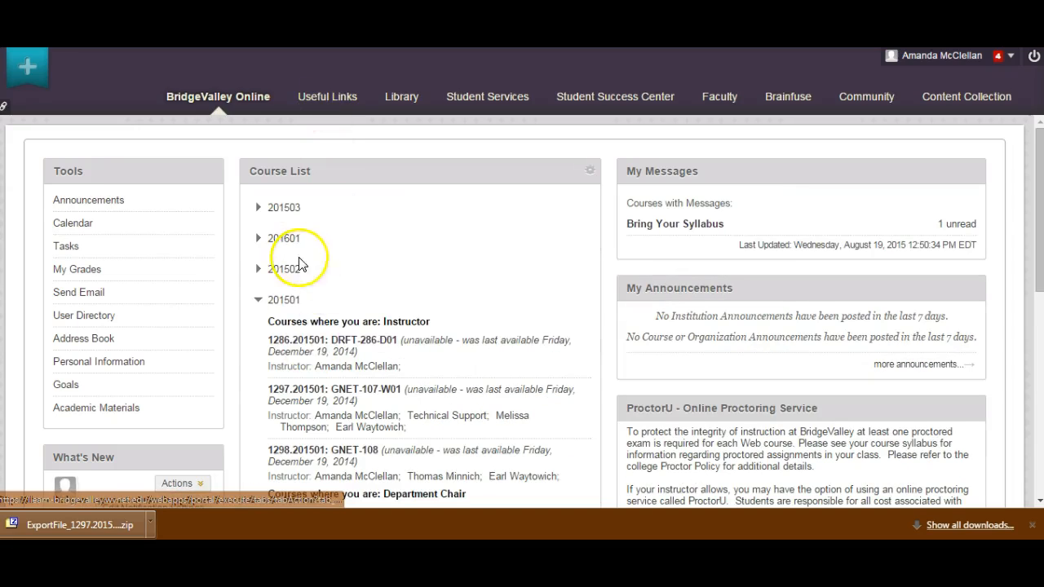
left_click(257, 300)
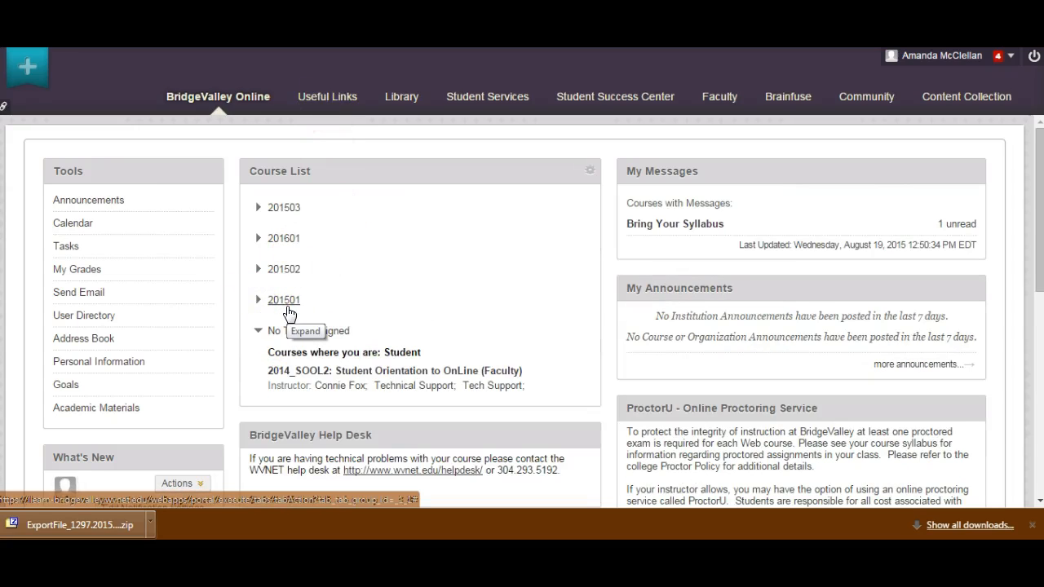
left_click(275, 238)
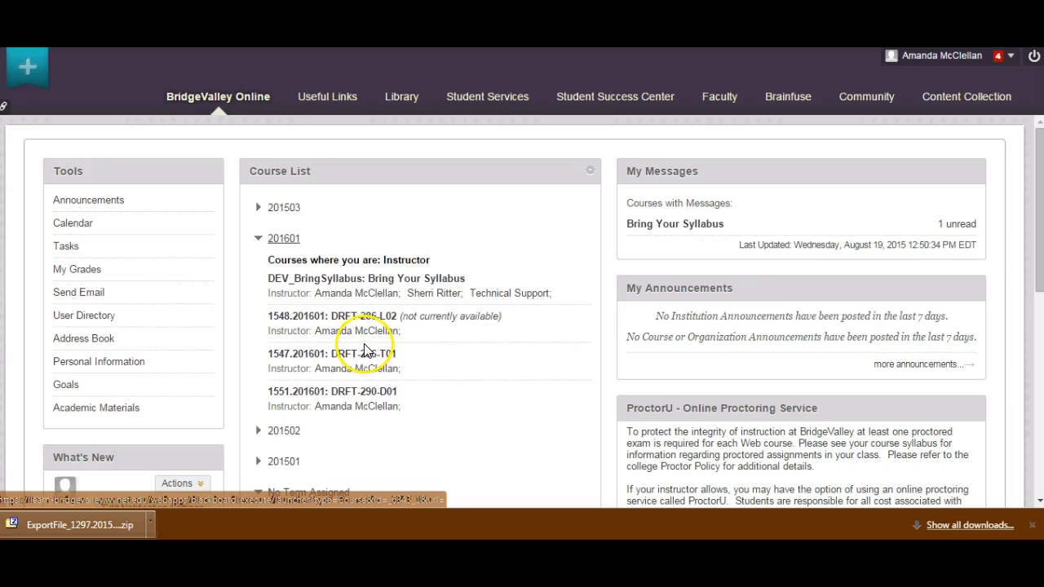
left_click(369, 317)
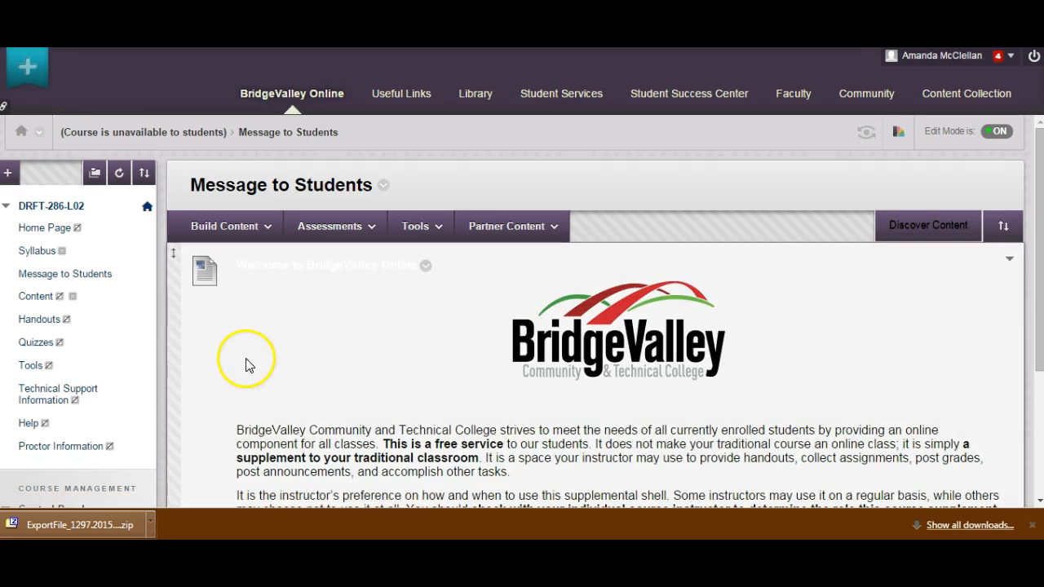
Step: Open the Import Package / View Logs page among the DRFT-286-L02 course's packages and utilities
scroll(147, 388, "down", 3)
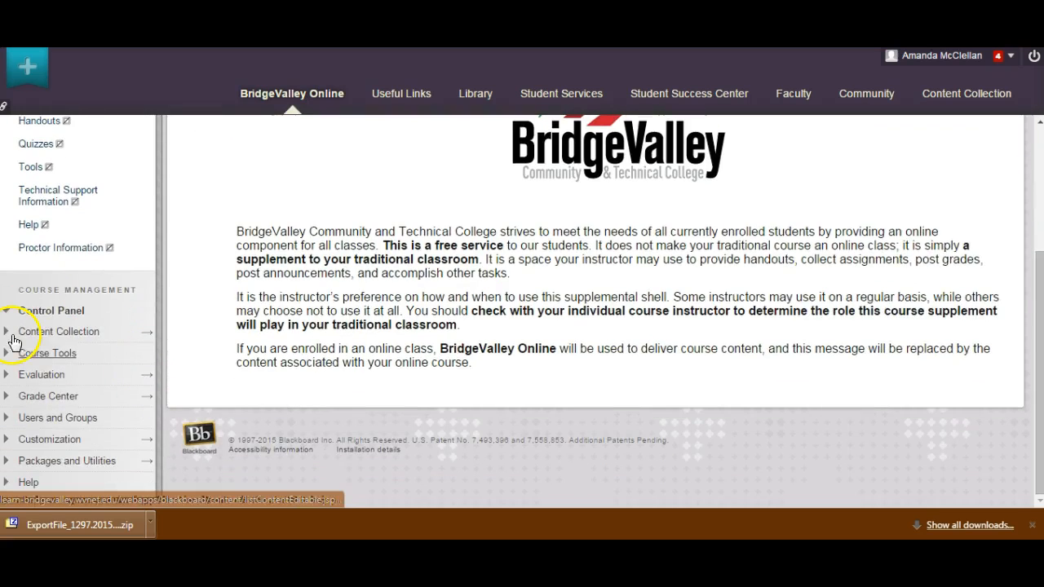
left_click(55, 462)
scroll(90, 428, "down", 1)
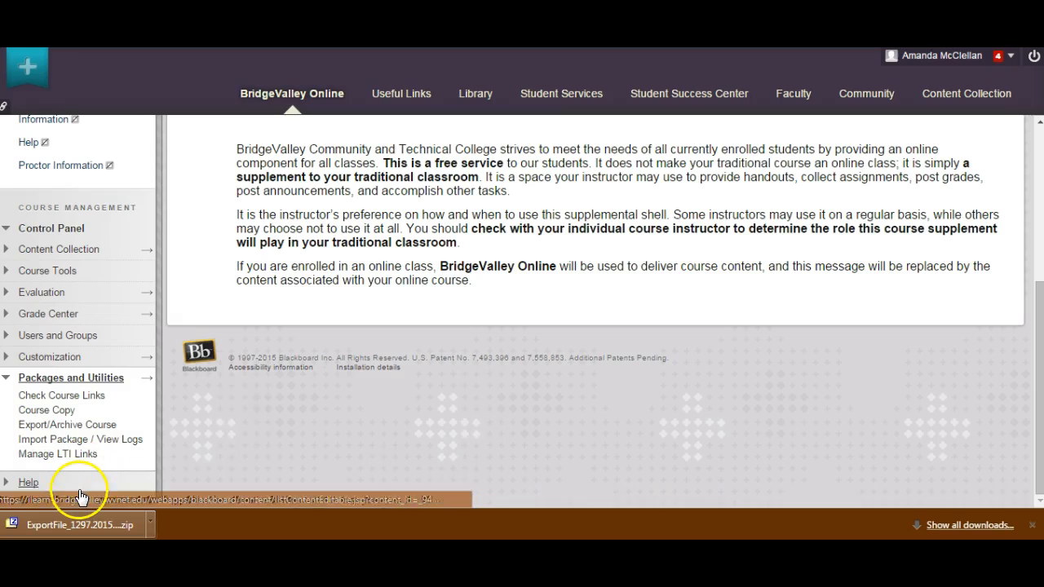
left_click(92, 441)
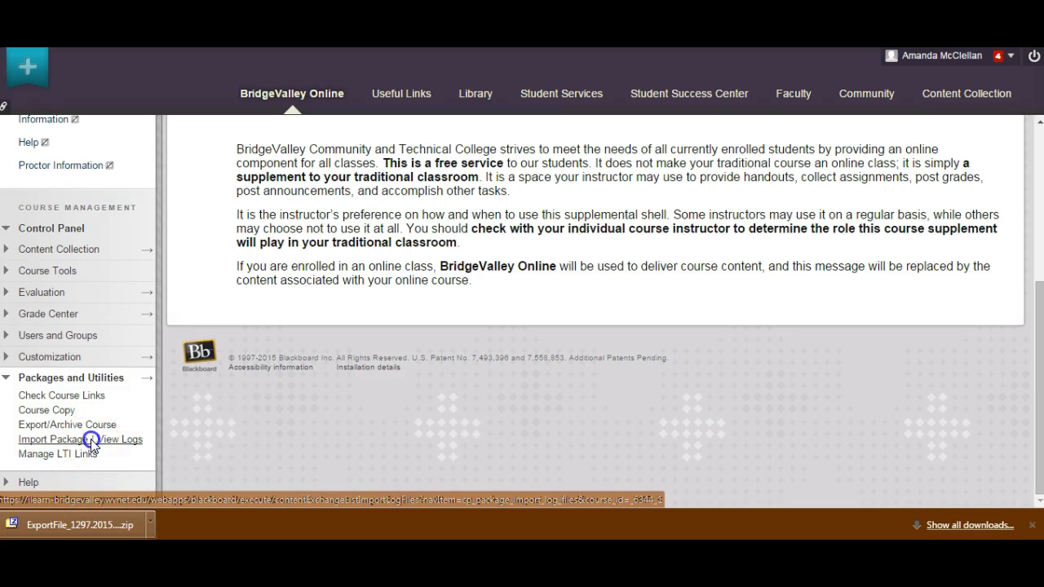
Step: Start a package import into the DRFT-286-L02 course and attach ExportFile_1297.201501_20150819124613.zip from the Desktop
left_click(245, 272)
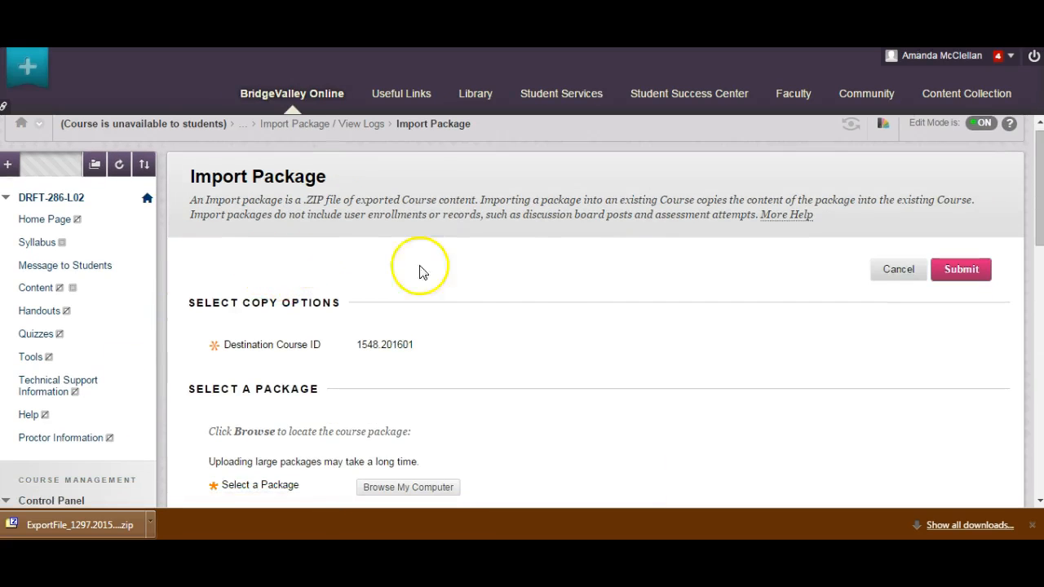
scroll(545, 280, "down", 3)
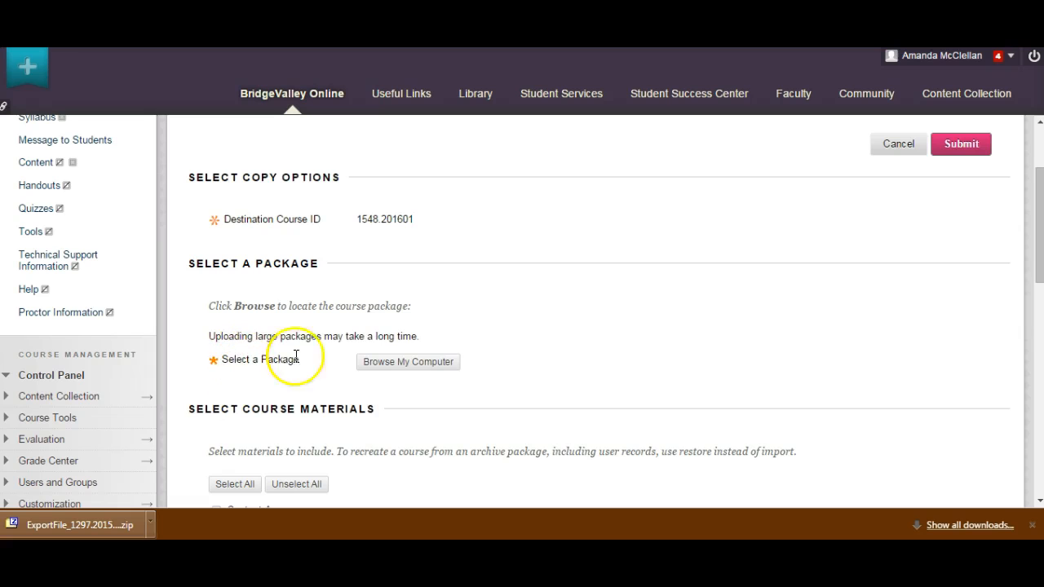
left_click(389, 363)
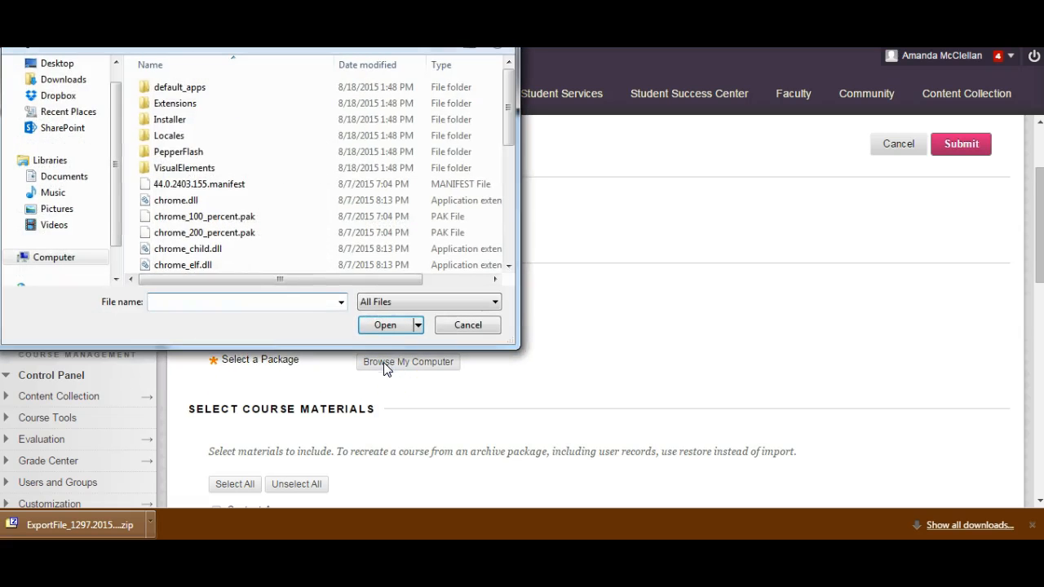
left_click(57, 63)
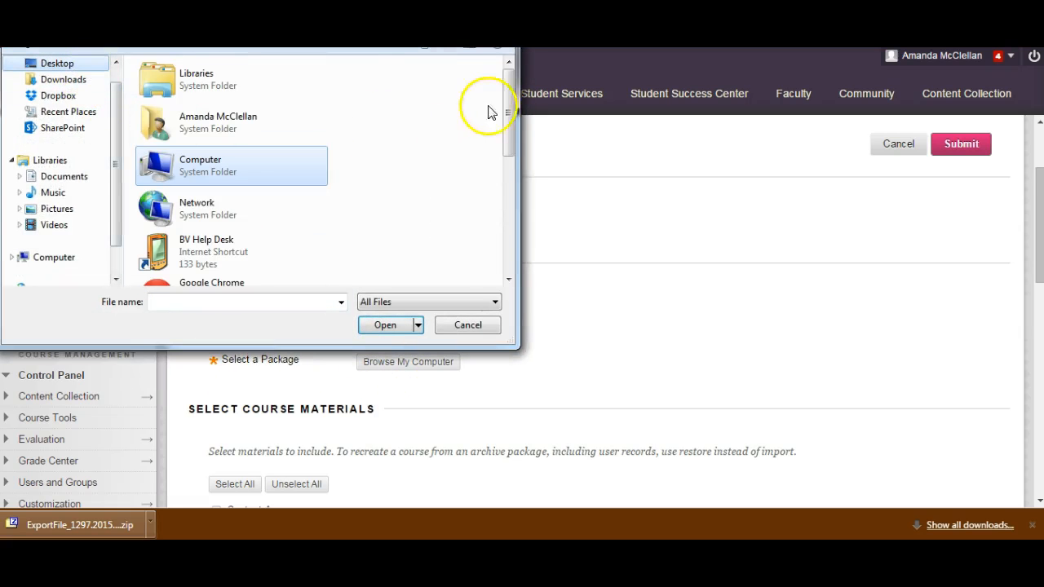
left_click_drag(514, 84, 508, 196)
left_click(231, 155)
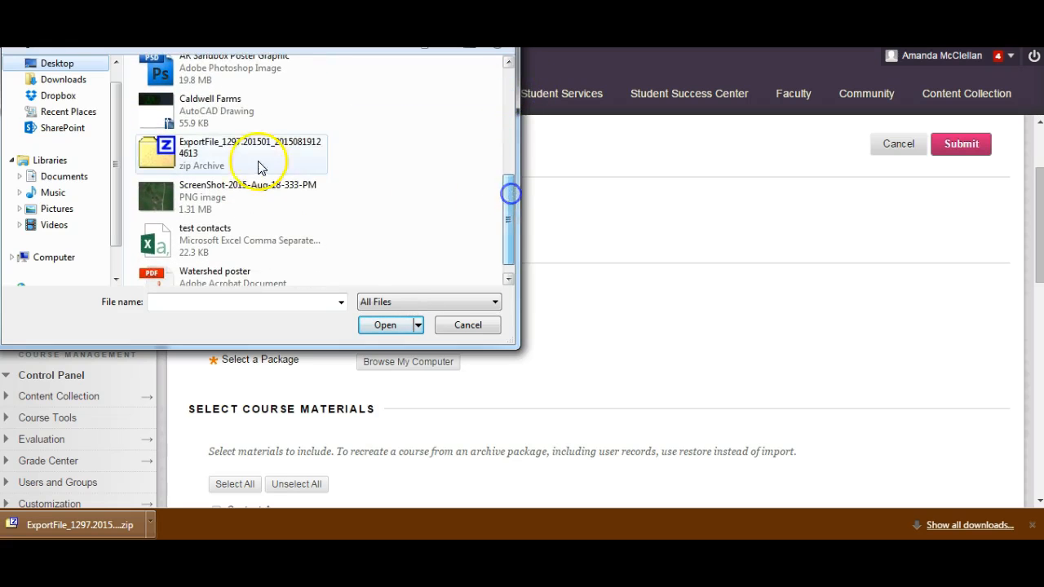
left_click(379, 323)
Step: Select all course materials for the import, submit the package and dismiss the success message
scroll(650, 355, "down", 2)
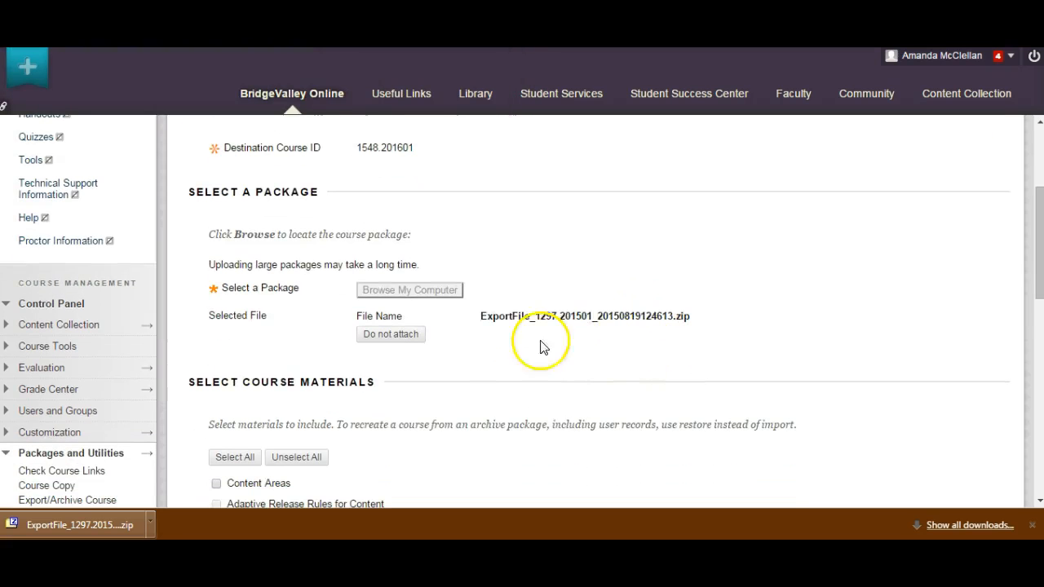
scroll(622, 318, "down", 2)
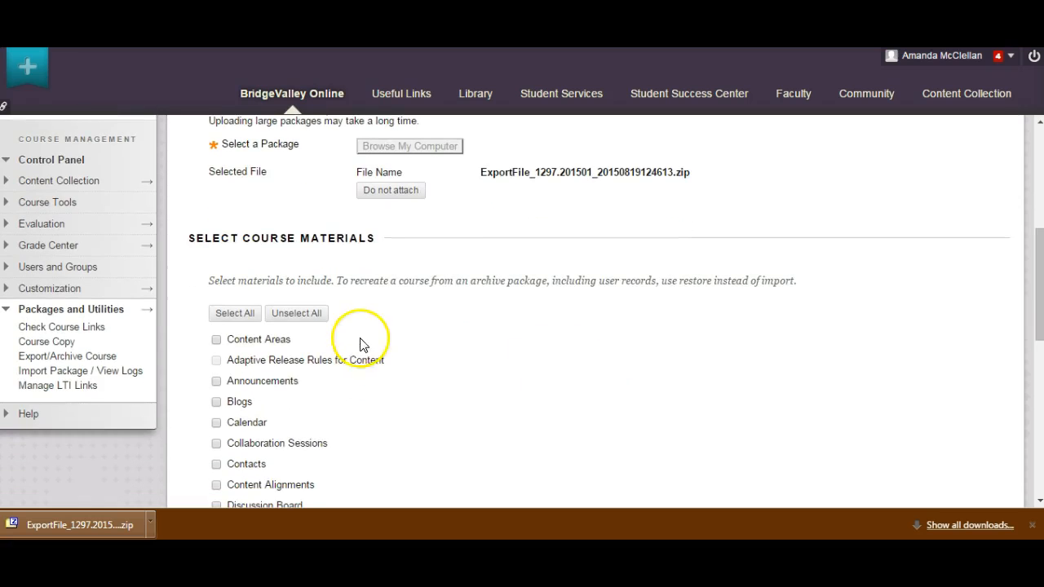
left_click(234, 315)
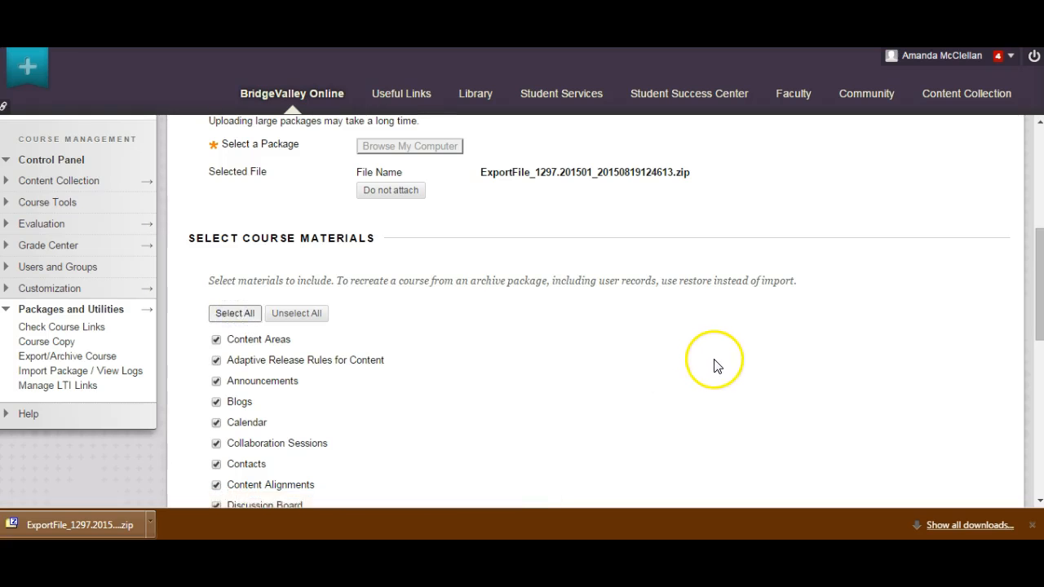
scroll(716, 365, "down", 5)
scroll(720, 370, "down", 3)
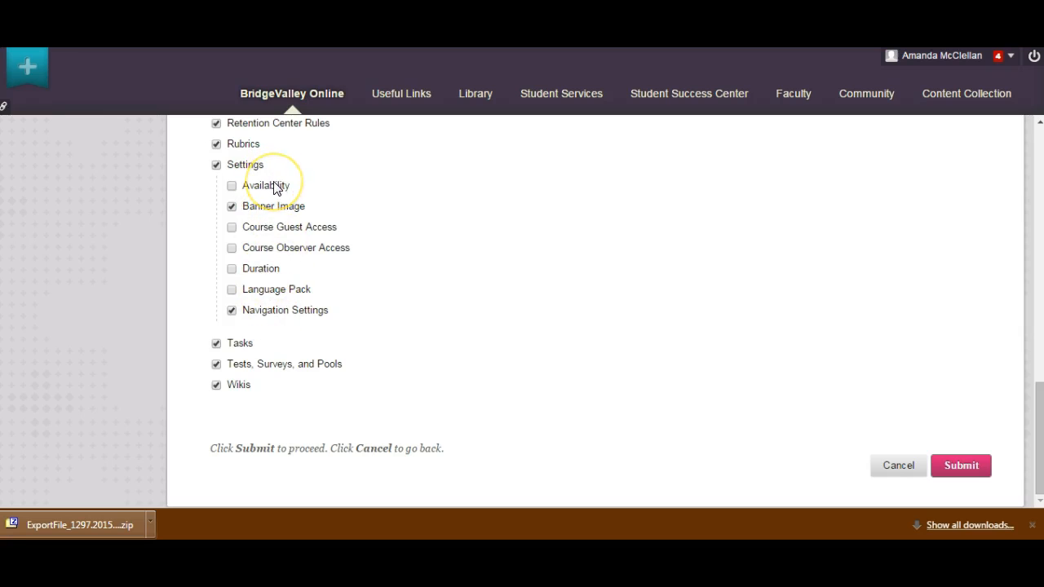
left_click(962, 466)
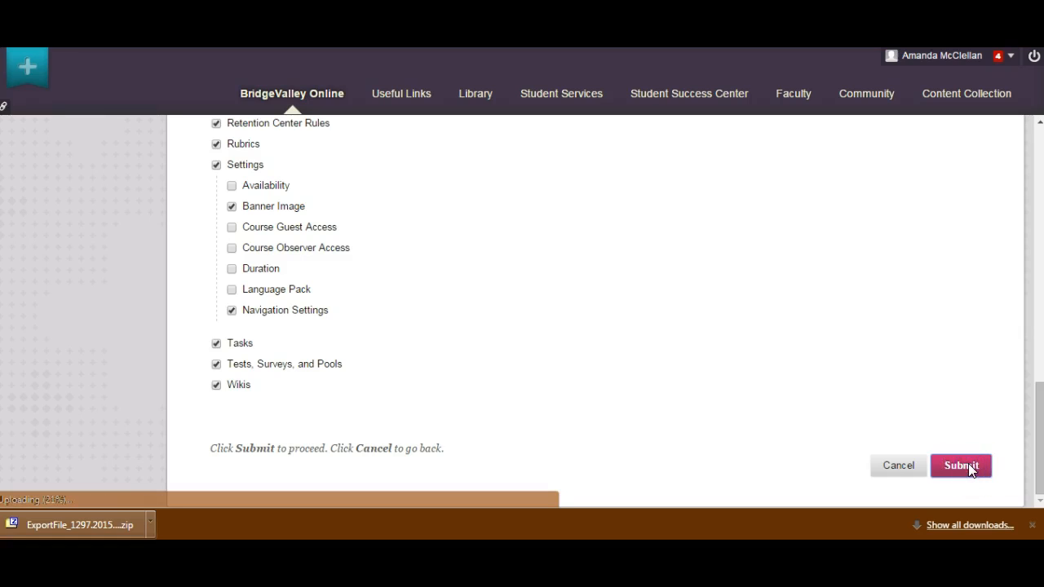
left_click(968, 463)
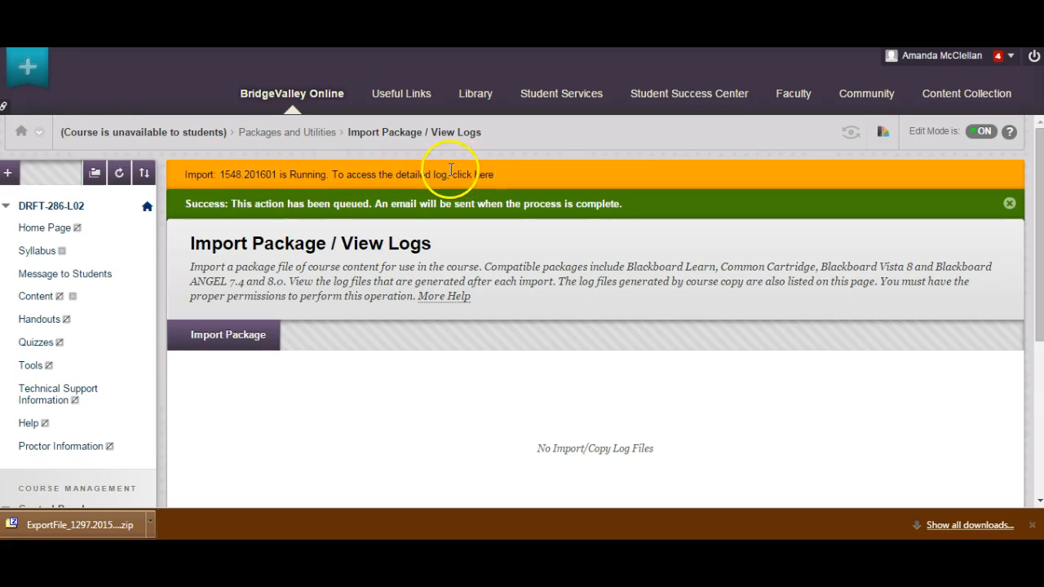
left_click(1009, 203)
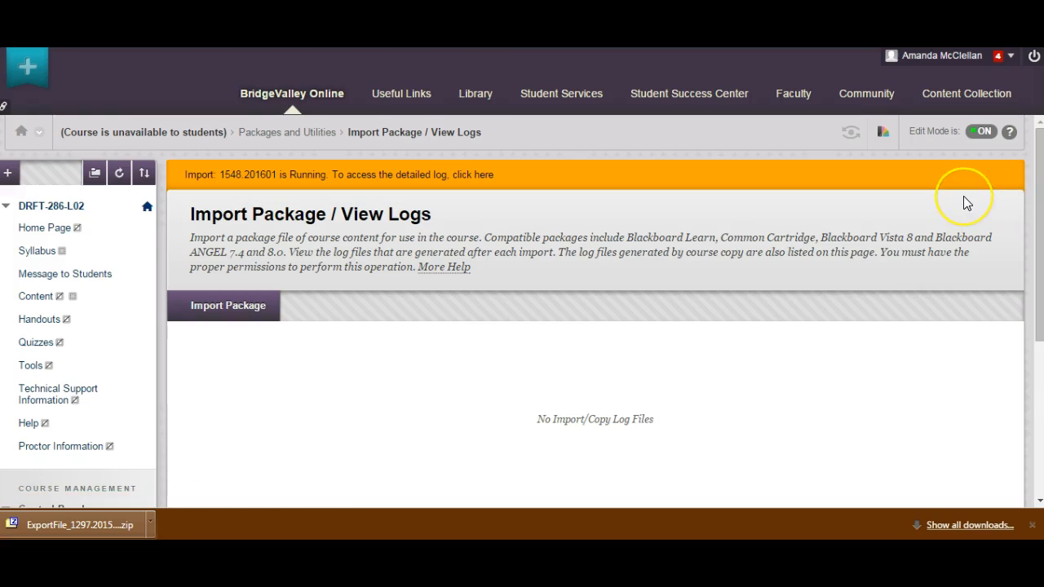
left_click(476, 238)
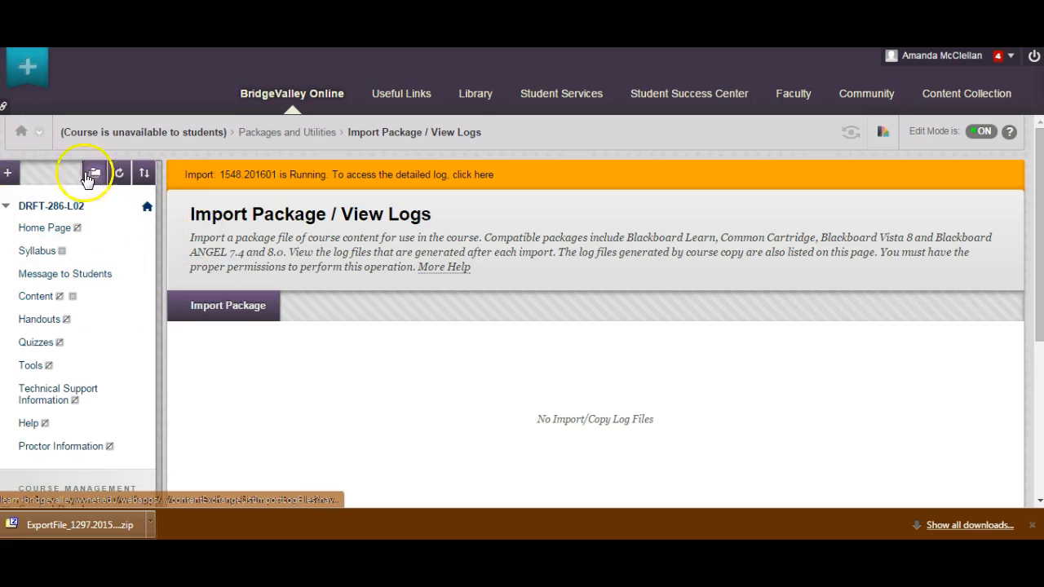
left_click(53, 208)
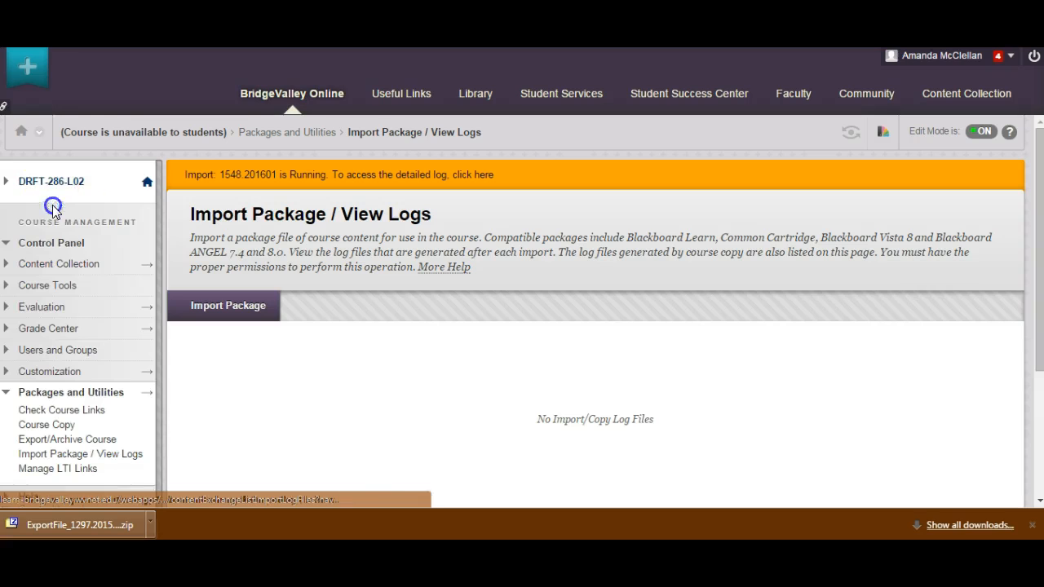
left_click(53, 183)
left_click(7, 172)
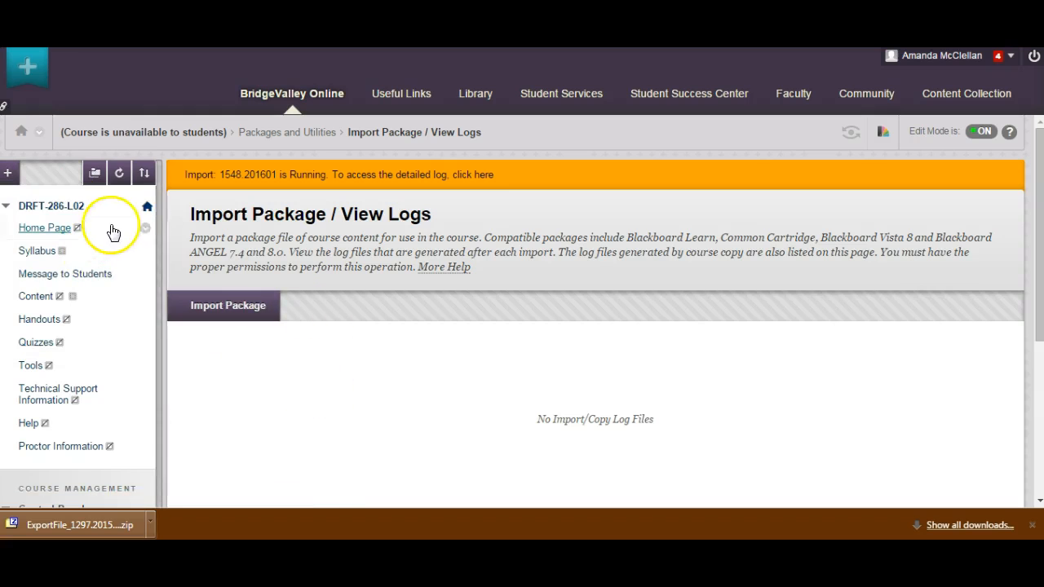
Step: Open the DRFT-286-L02 course's Home Page and refresh the course menu to check for imported items
left_click(47, 229)
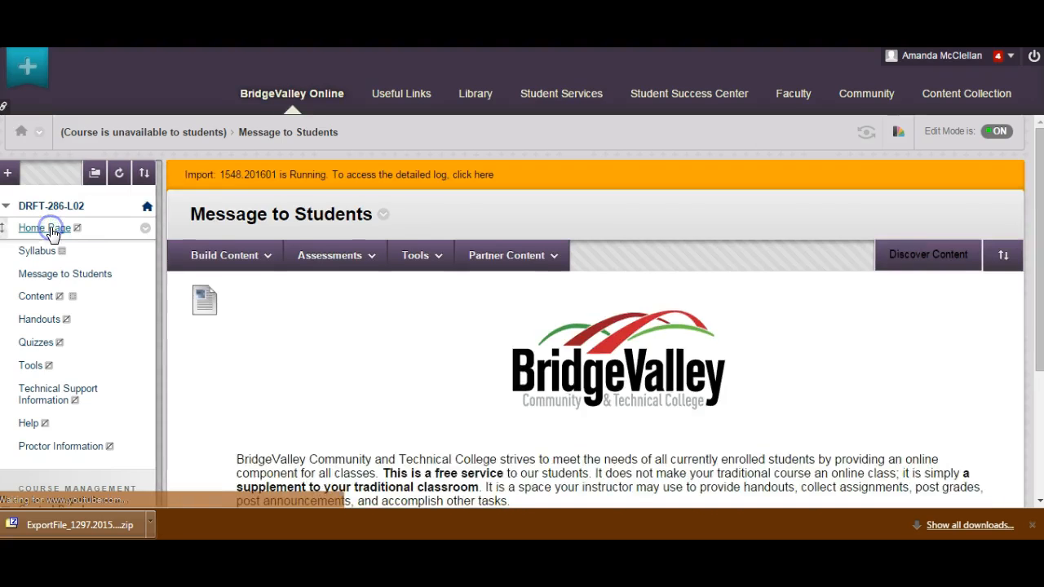
scroll(117, 243, "down", 1)
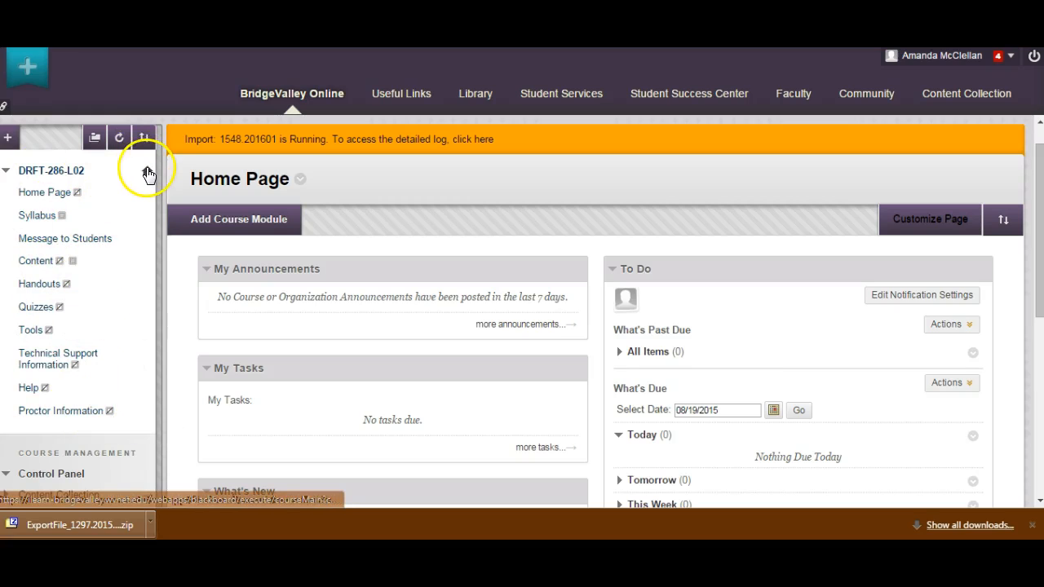
left_click(120, 139)
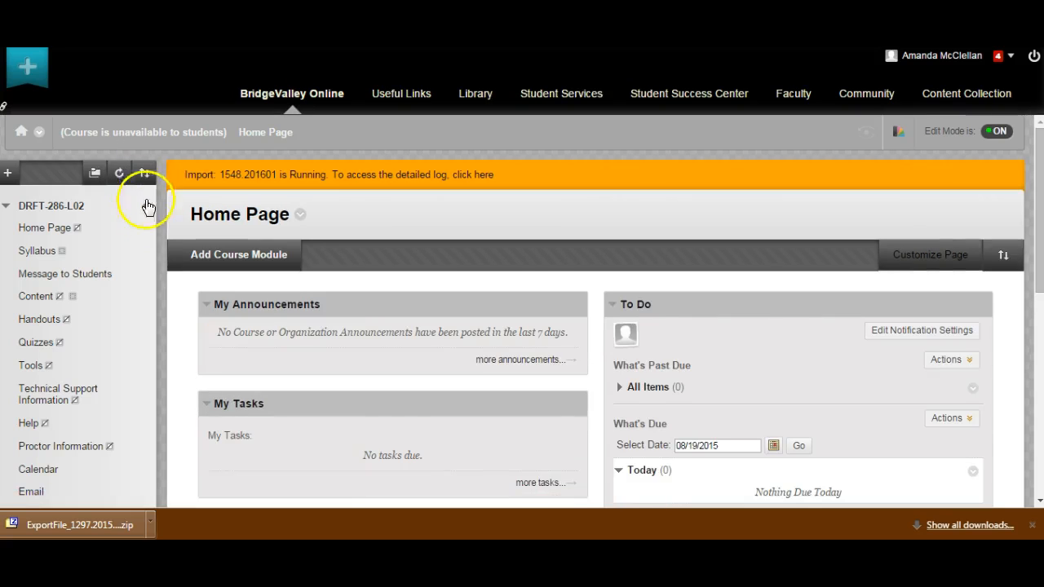
Step: Open the Learning Modules area in the DRFT-286-L02 course and look through its modules and the course menu
scroll(179, 272, "down", 3)
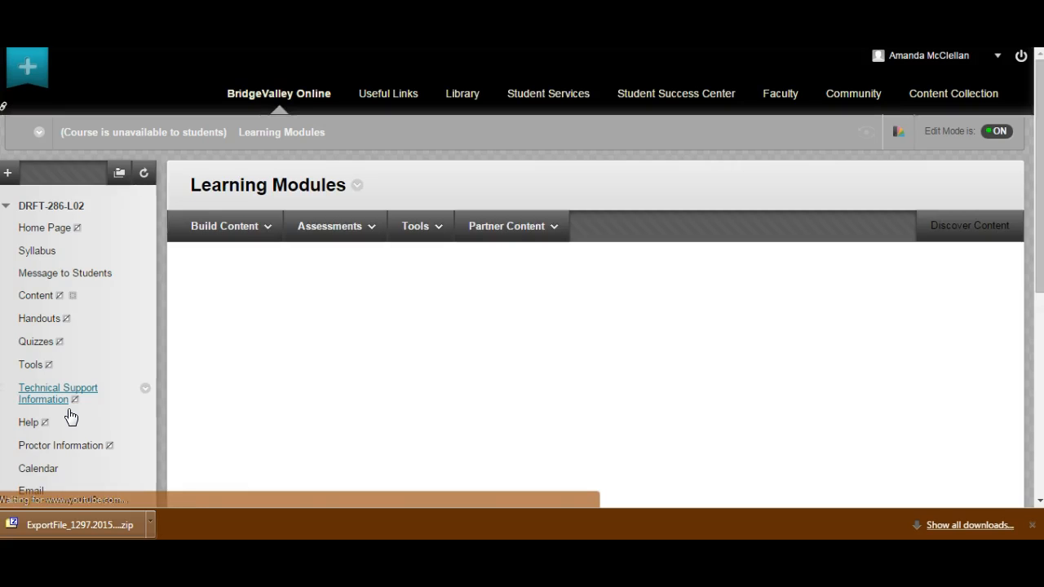
left_click(481, 352)
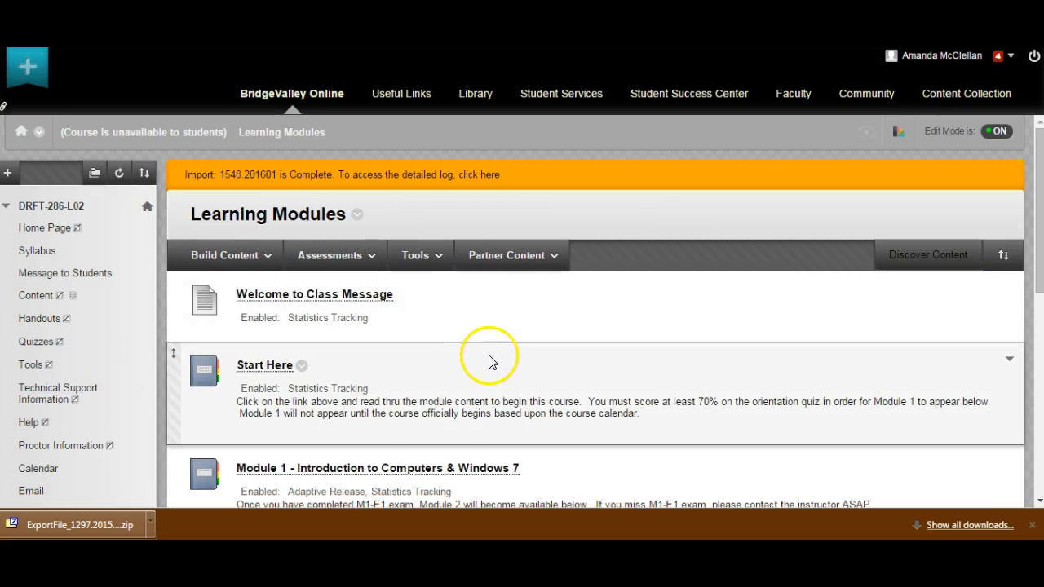
scroll(487, 356, "down", 3)
scroll(494, 362, "down", 2)
scroll(495, 360, "up", 4)
scroll(496, 363, "up", 3)
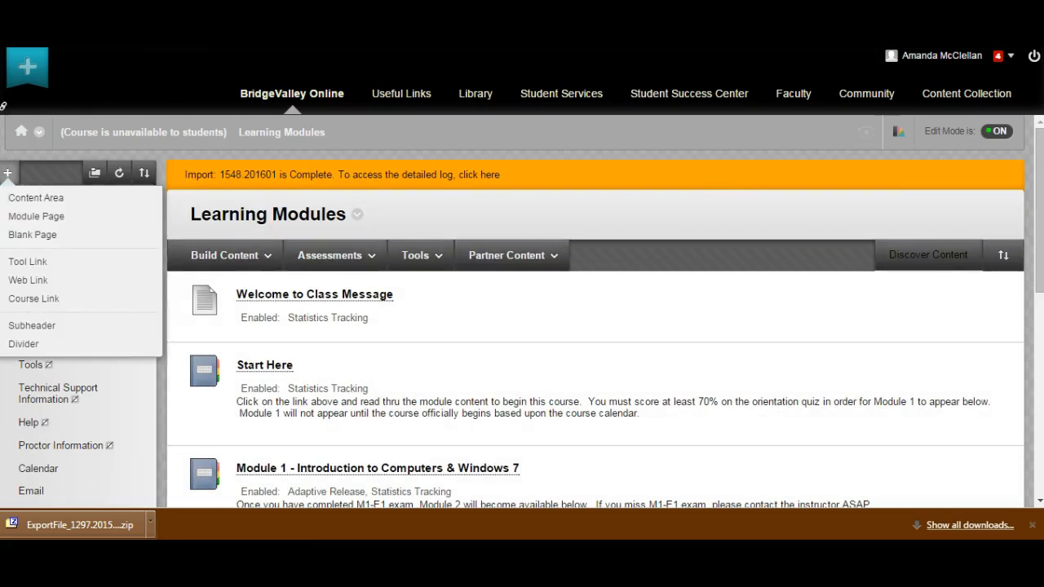
scroll(75, 380, "down", 1)
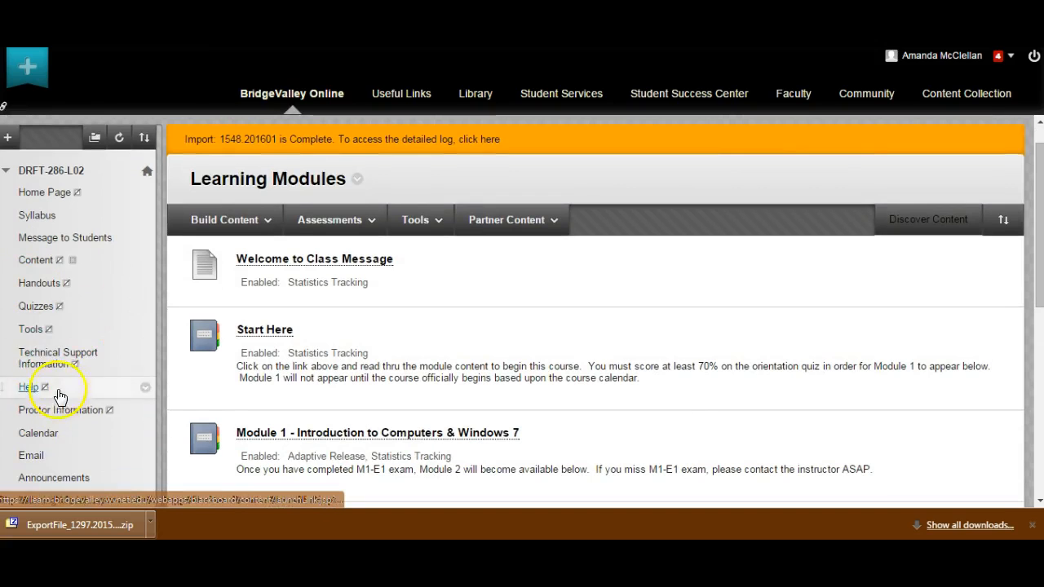